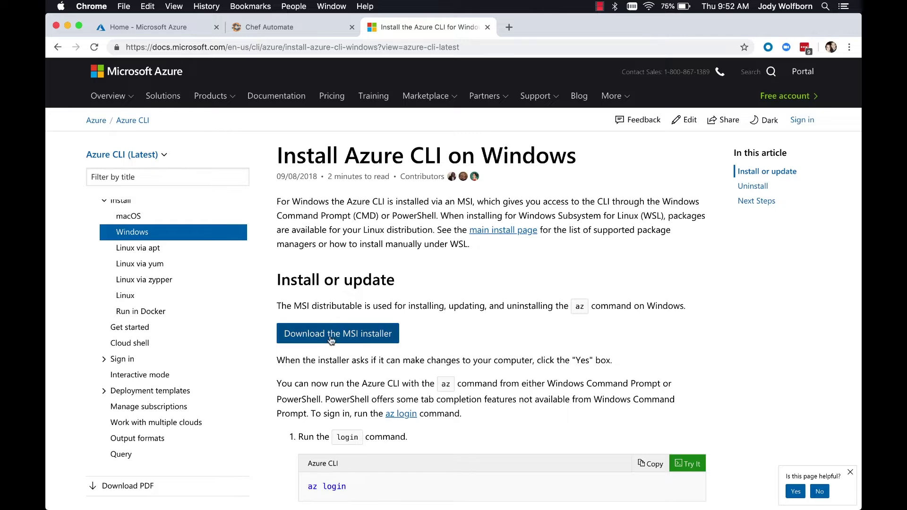
# Open the Azure CLI installation instructions for macOS and review the install and login commands
pyautogui.click(58, 48)
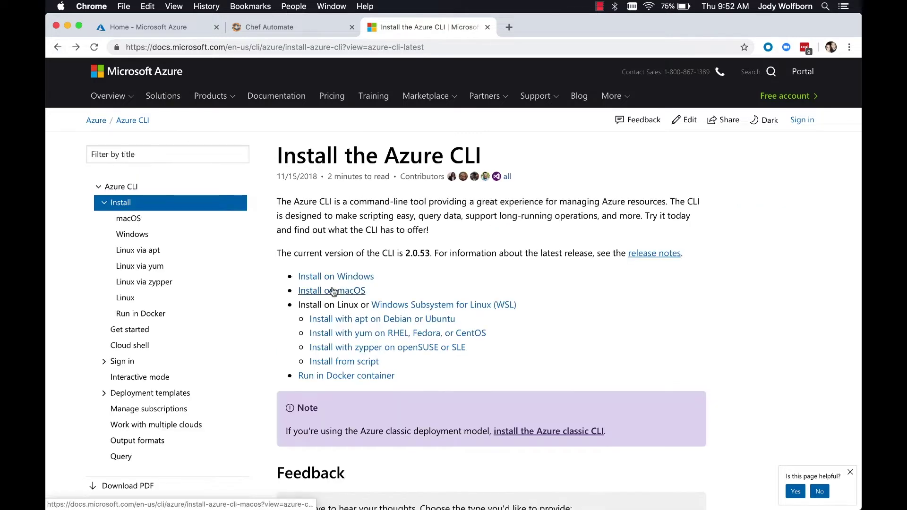
pyautogui.click(350, 294)
pyautogui.scroll(-2, 377, 388)
pyautogui.scroll(-1, 377, 389)
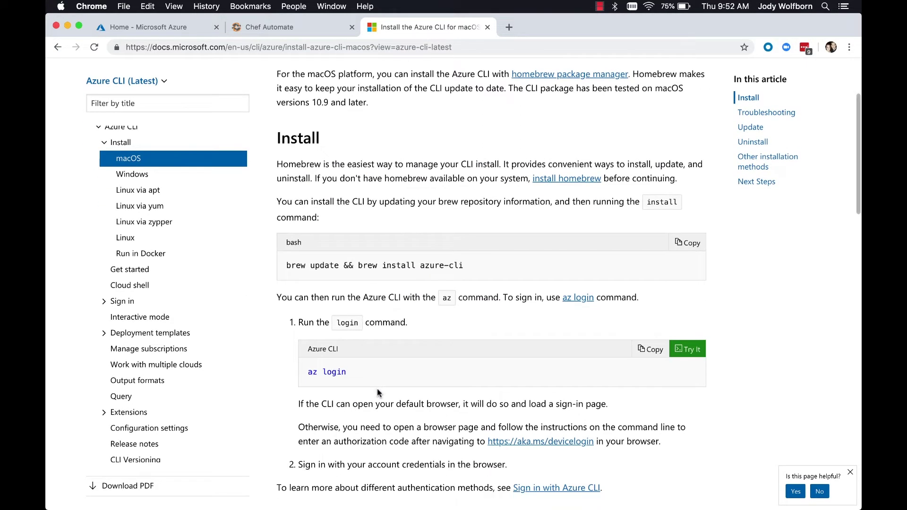
# Switch to Terminal and start the Azure sign-in with az login
pyautogui.moveTo(384, 509)
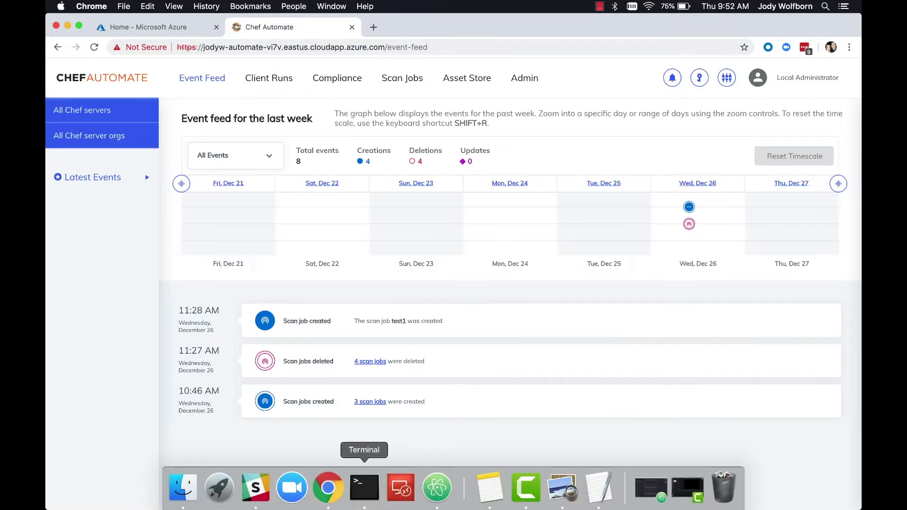
pyautogui.click(367, 491)
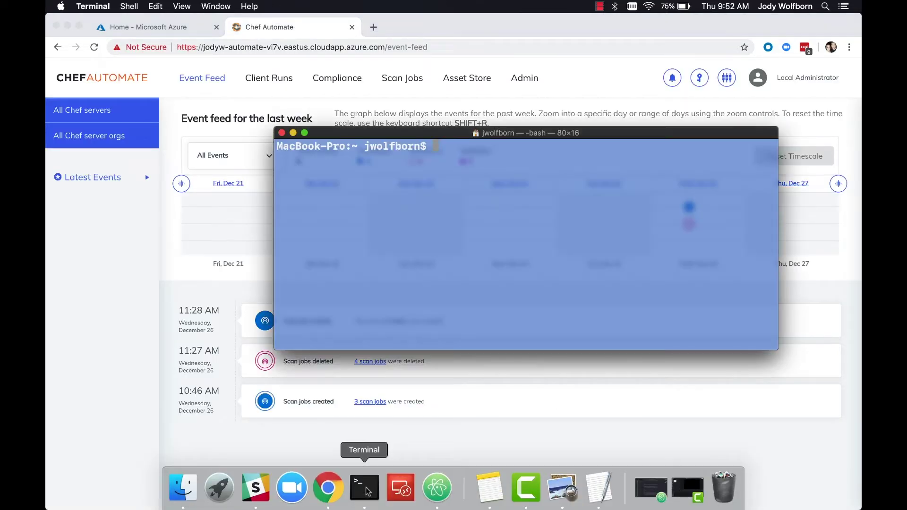
pyautogui.write('az login')
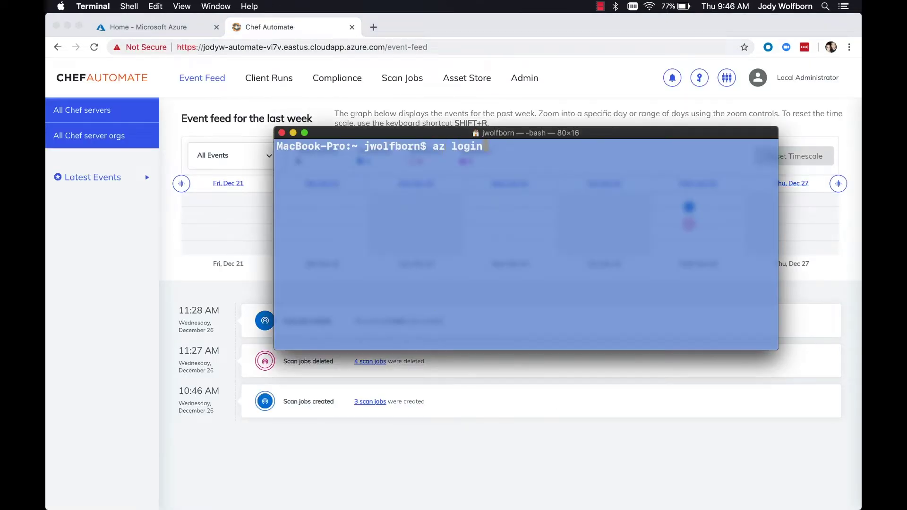
pyautogui.press('Return')
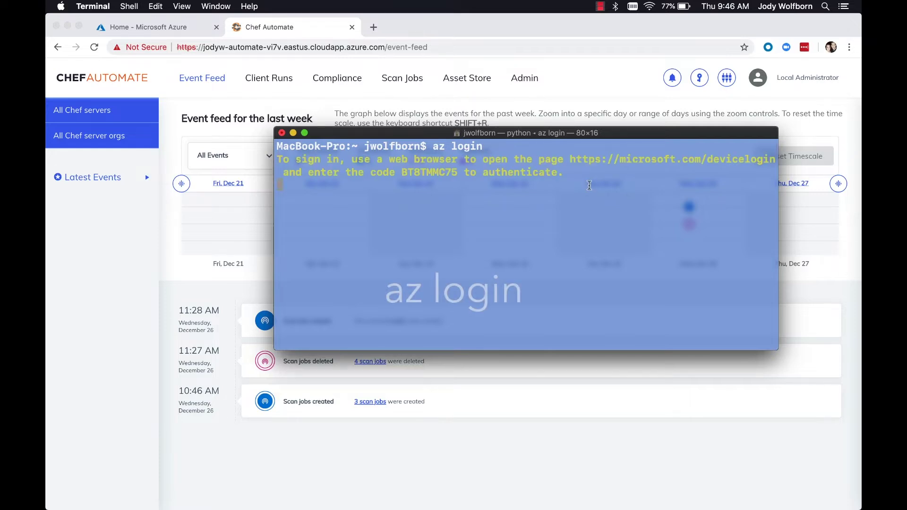
# Copy the device code from the az login output and open microsoft.com/devicelogin in a new browser tab
pyautogui.moveTo(402, 169); pyautogui.dragTo(457, 174)
pyautogui.press('super+c')
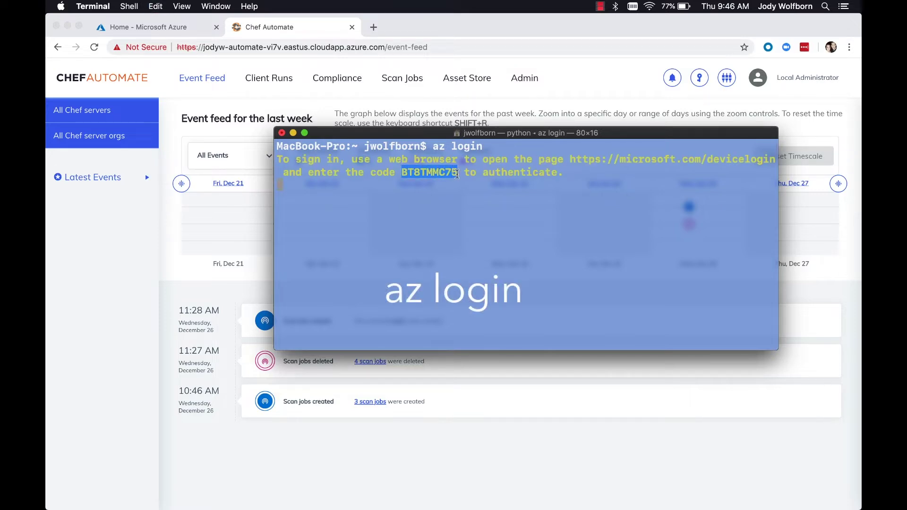
pyautogui.moveTo(571, 161); pyautogui.dragTo(776, 160)
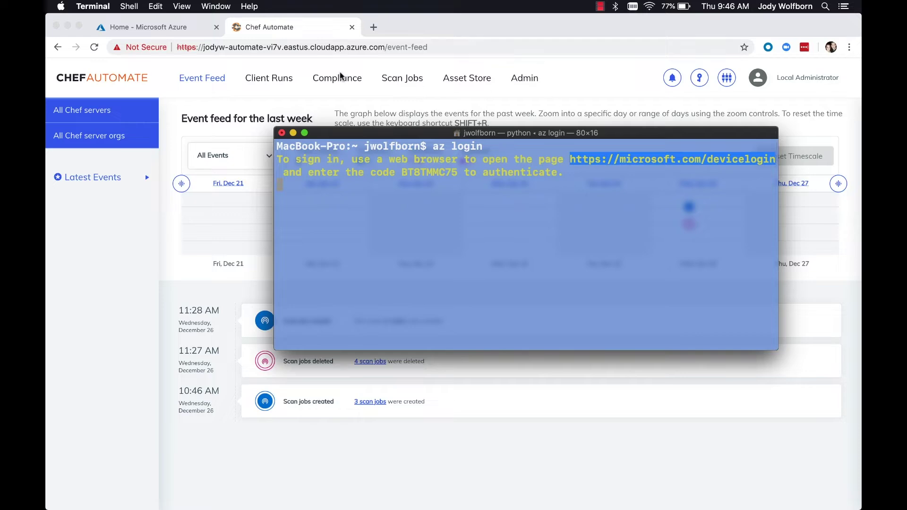
pyautogui.click(373, 26)
pyautogui.write('micros')
pyautogui.press('Return')
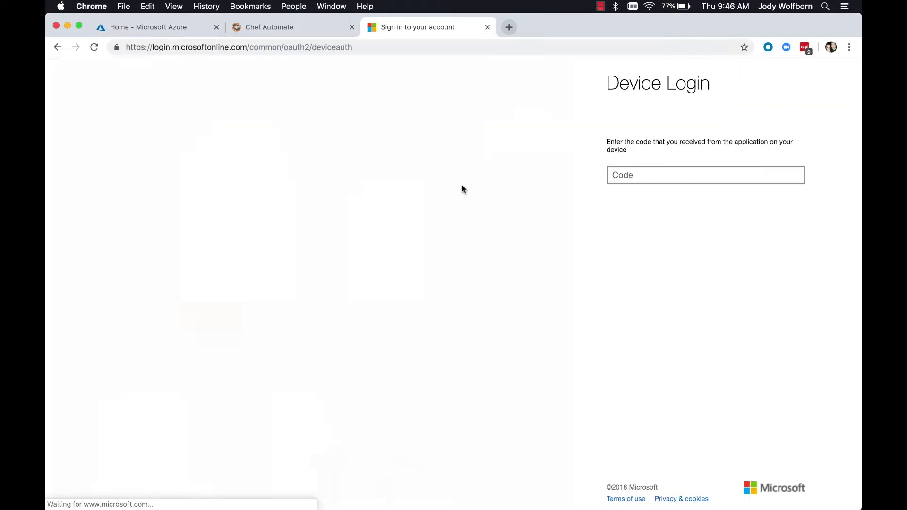
# Enter the copied device code, sign in with the already signed-in account, and close the login page
pyautogui.click(662, 176)
pyautogui.press('super+v')
pyautogui.click(628, 346)
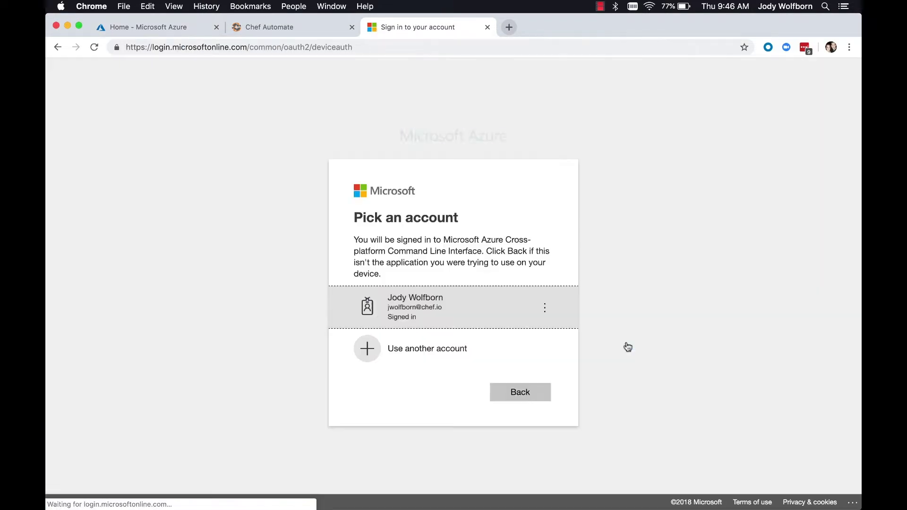
pyautogui.click(406, 317)
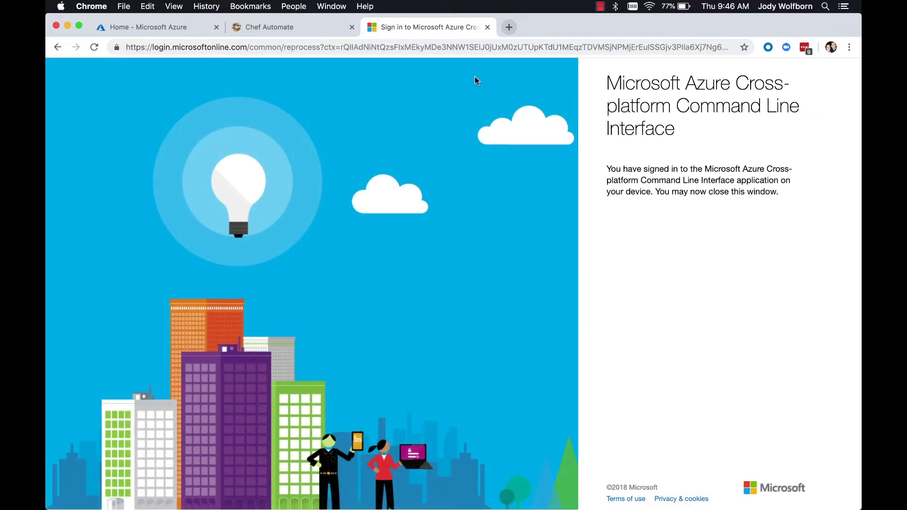
pyautogui.click(488, 27)
# Return to Terminal and copy the ID of the Partner Engineering CIS Testing subscription from the login output
pyautogui.click(365, 488)
pyautogui.scroll(2, 432, 270)
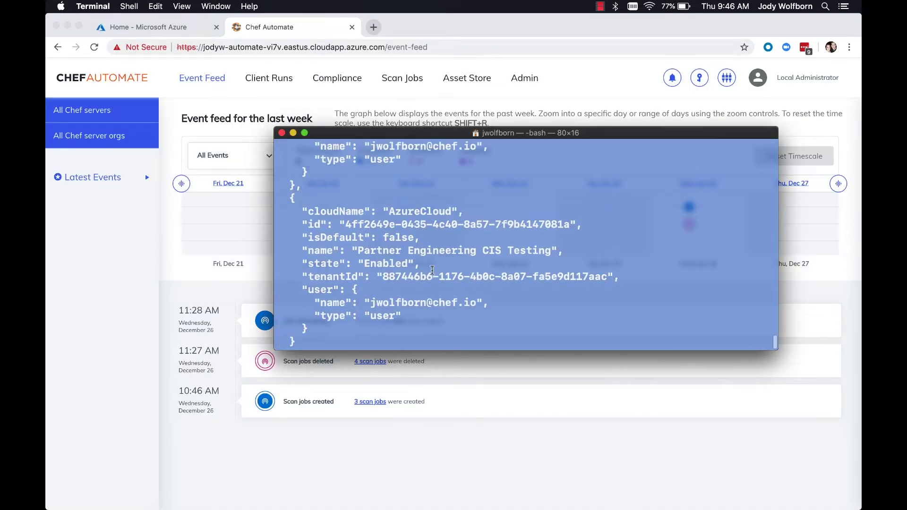
pyautogui.scroll(5, 432, 270)
pyautogui.scroll(-2, 432, 271)
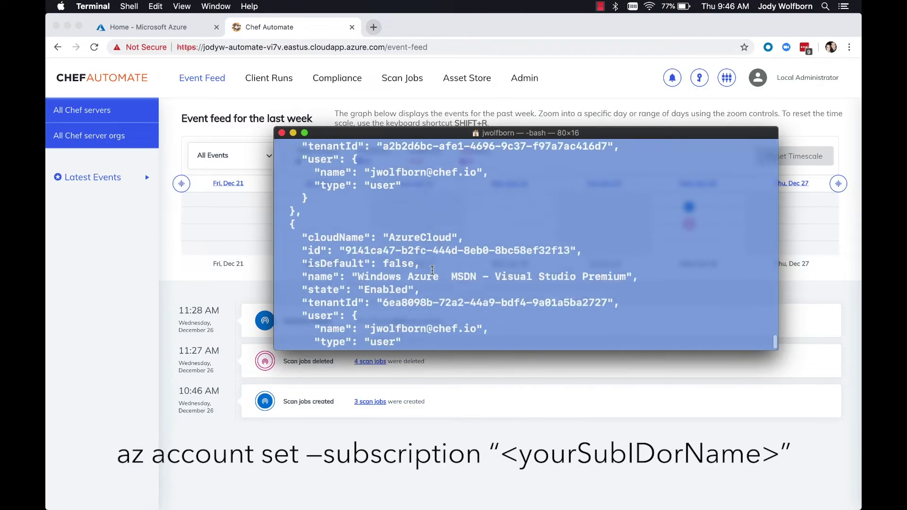
pyautogui.scroll(-5, 432, 270)
pyautogui.moveTo(344, 199); pyautogui.dragTo(576, 198)
pyautogui.press('super+c')
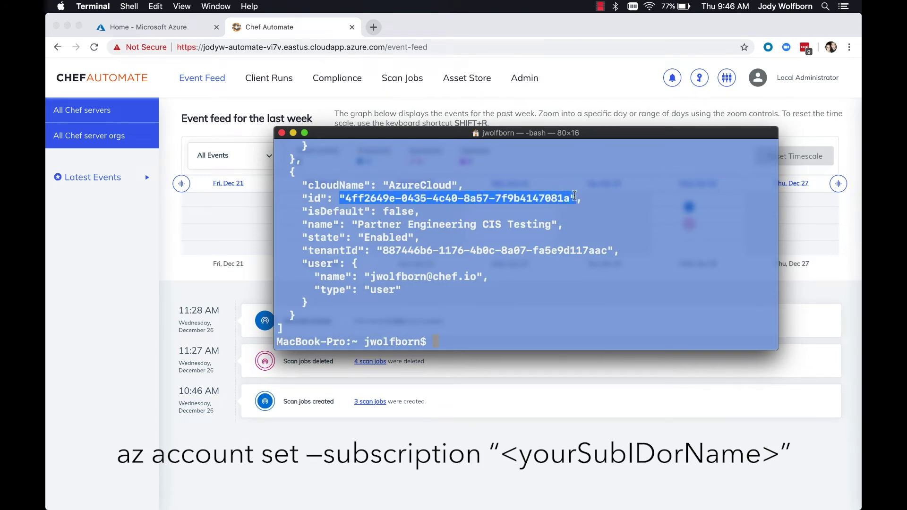
# Make the Partner Engineering CIS Testing subscription active by running az account set --subscription with the copied subscription ID
pyautogui.click(496, 319)
pyautogui.write('az account')
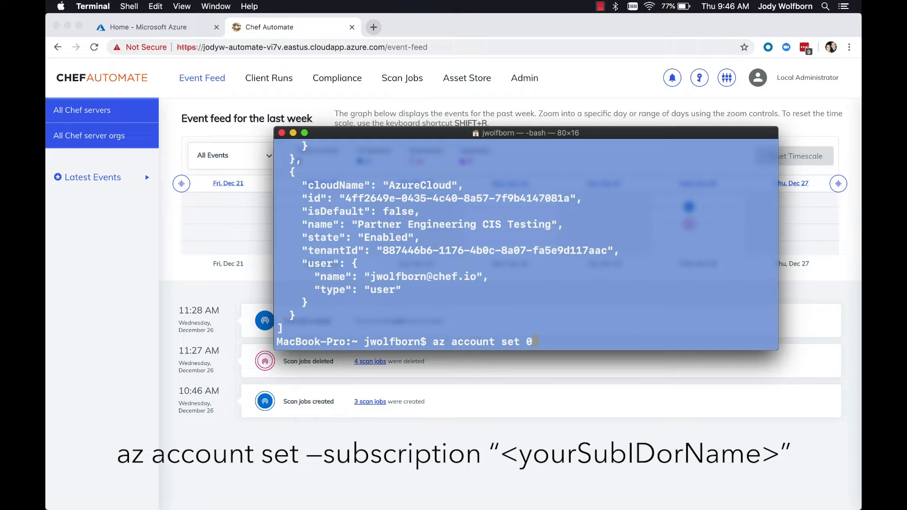
pyautogui.write(' set --subscription')
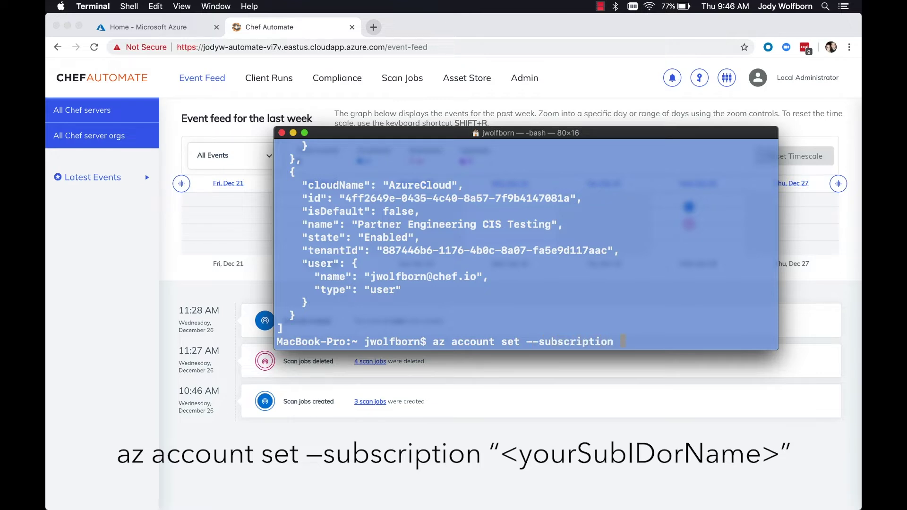
pyautogui.press('super+v')
pyautogui.press('Return')
# Run az account list and check the isDefault value of the Partner Engineering CIS Testing subscription
pyautogui.write('a')
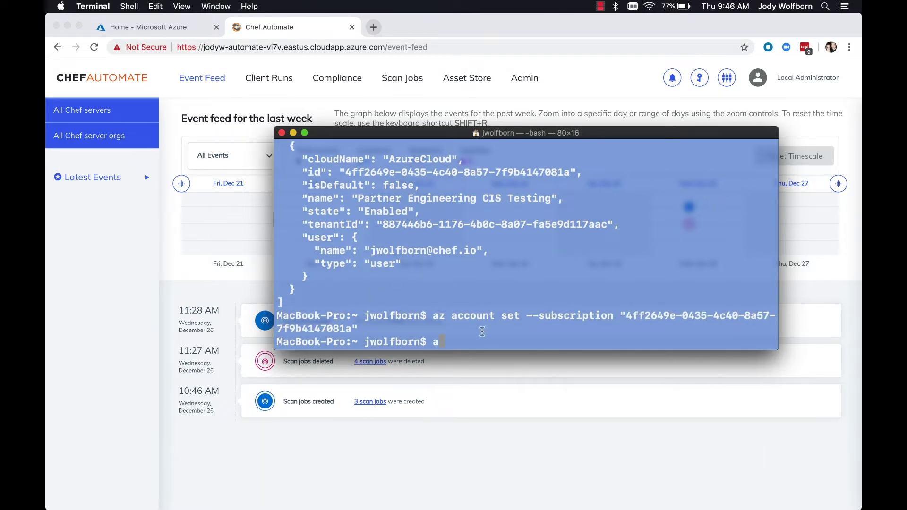
pyautogui.write('z account list')
pyautogui.press('Return')
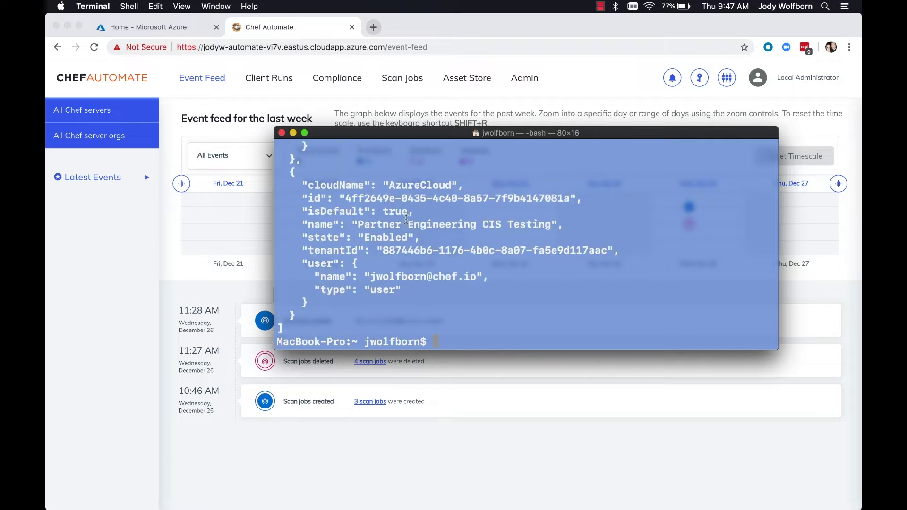
pyautogui.moveTo(305, 212); pyautogui.dragTo(425, 217)
pyautogui.click(427, 216)
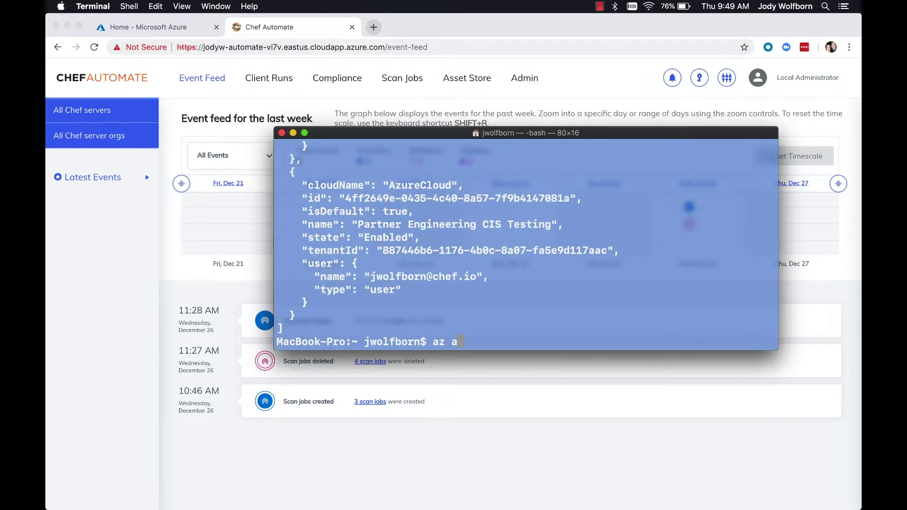
# Create a service principal by running az ad sp create-for-rbac -n "chefTV"
pyautogui.write('az ad sp create-for-rbac -n "')
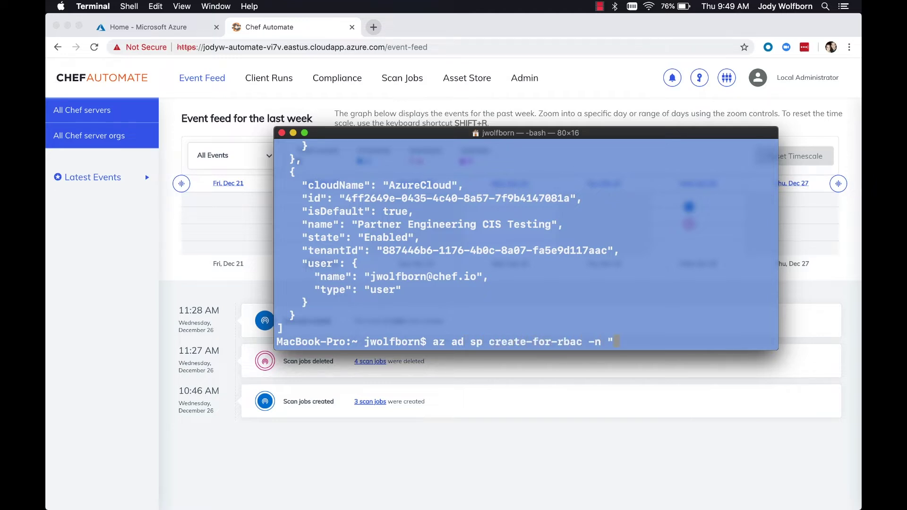
pyautogui.write('chefTV"')
pyautogui.press('Return')
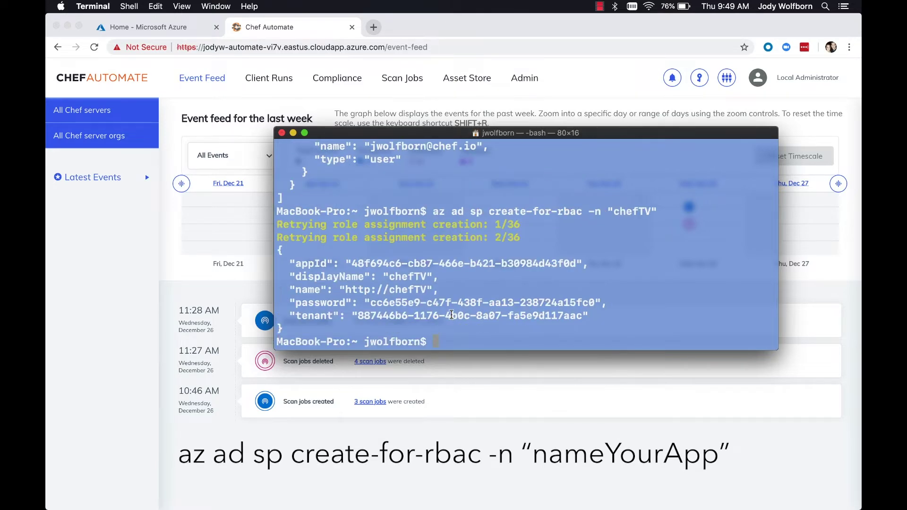
# Copy the chefTV service principal's application ID into a new Atom file and label it "appID"
pyautogui.scroll(1, 293, 278)
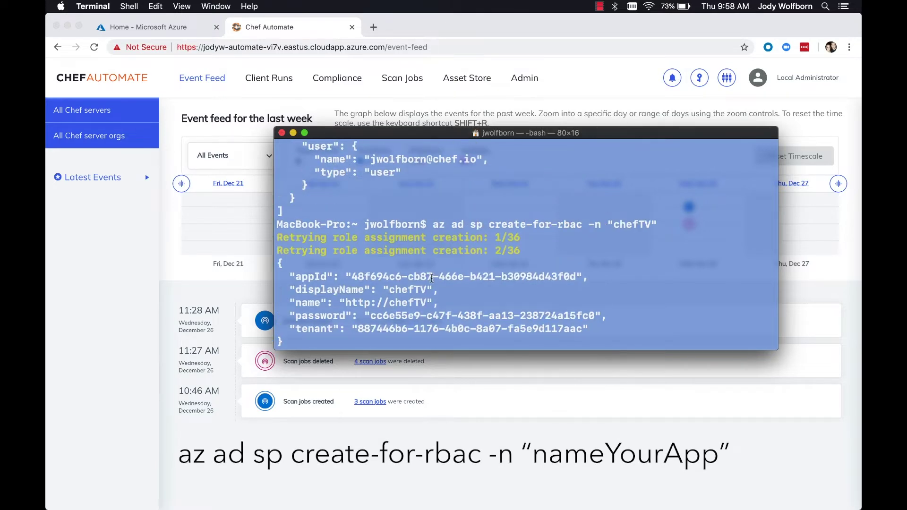
pyautogui.moveTo(346, 276); pyautogui.dragTo(579, 277)
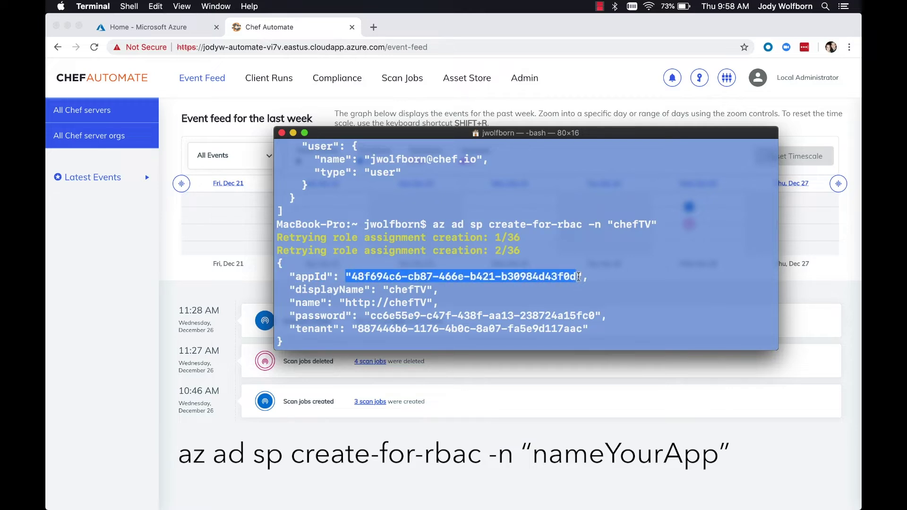
pyautogui.press('super+k')
pyautogui.write('atom')
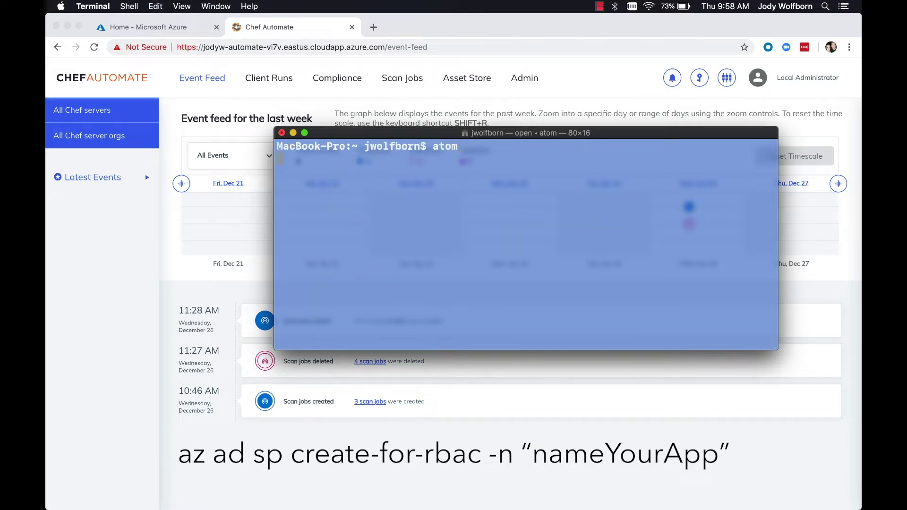
pyautogui.press('Return')
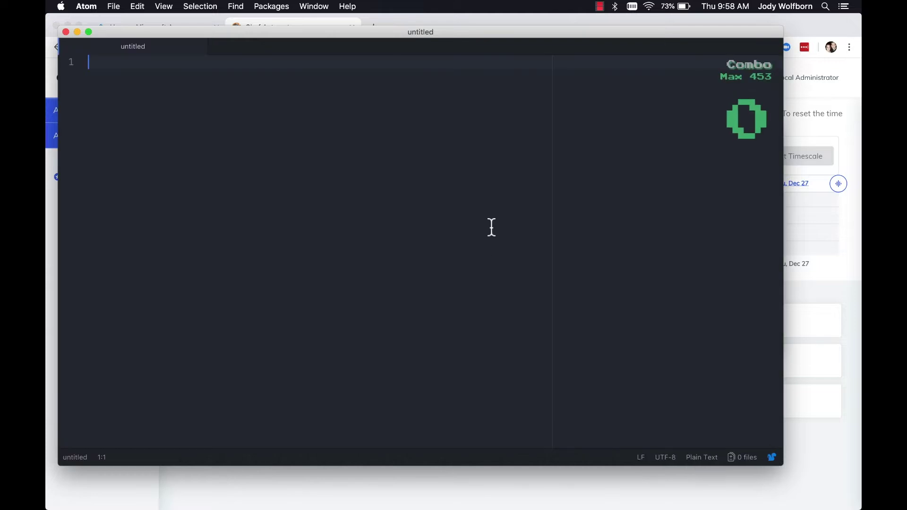
pyautogui.write('"48f694c6-cb87-466e-b421-b30984d43f0d"')
pyautogui.write('- appID')
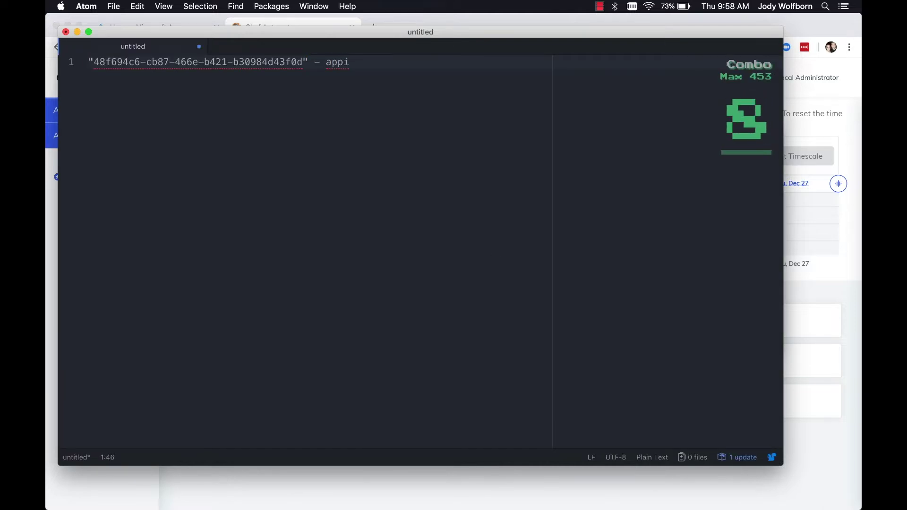
pyautogui.press('Return')
# Copy the tenant ID from the Terminal output onto the second line of the Atom notes and label it "tenantID"
pyautogui.click(478, 497)
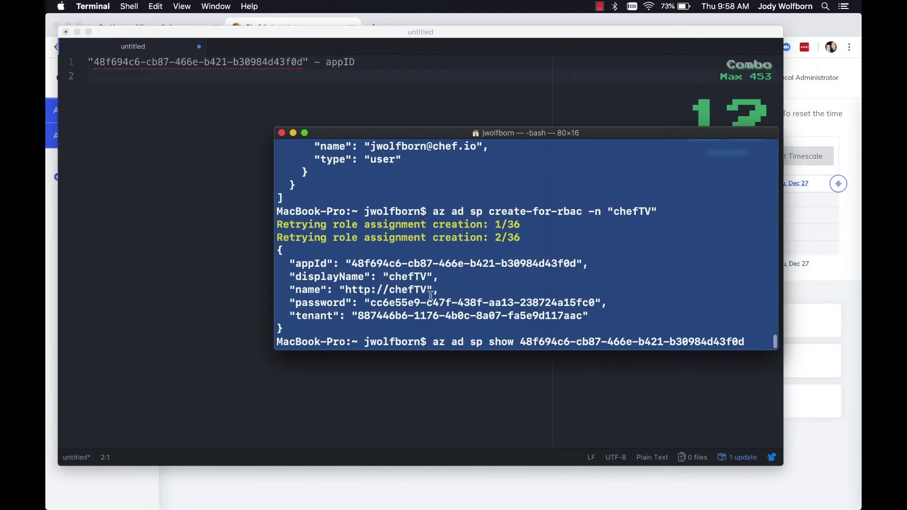
pyautogui.moveTo(351, 316); pyautogui.dragTo(591, 316)
pyautogui.press('super+c')
pyautogui.click(193, 259)
pyautogui.press('super+v')
pyautogui.write('- tent')
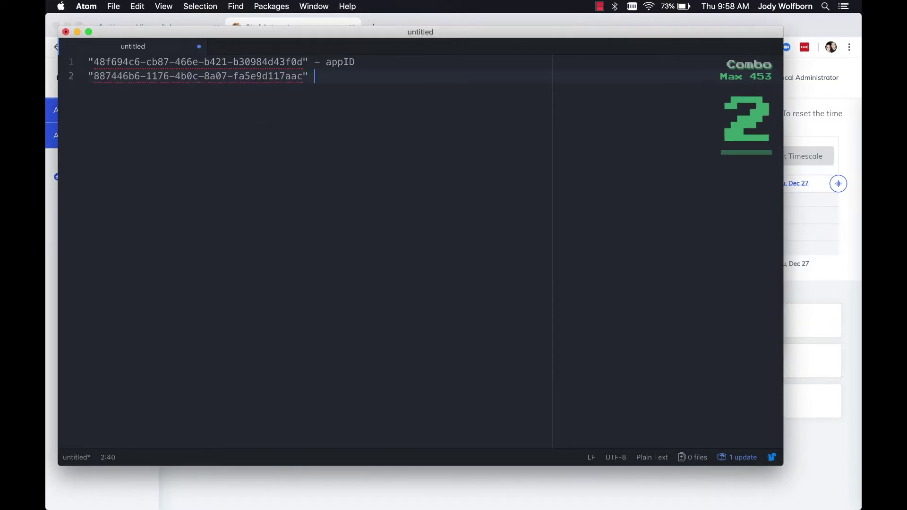
pyautogui.press('BackSpace')
pyautogui.write('antID')
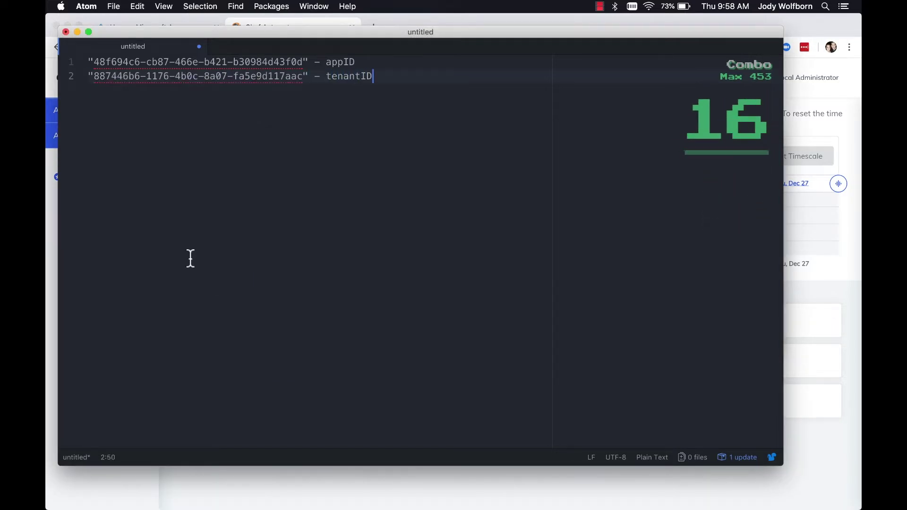
# Switch to the Azure portal in Chrome and open the App registrations of Azure Active Directory
pyautogui.click(343, 487)
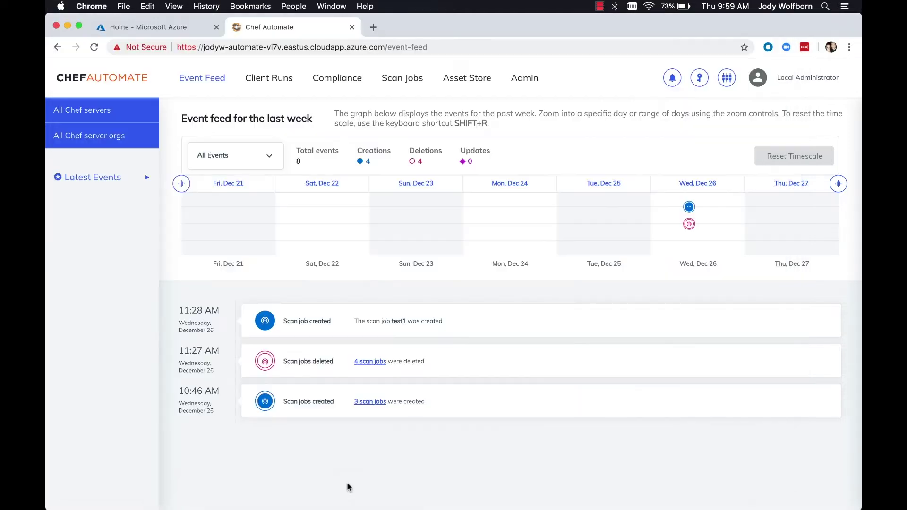
pyautogui.click(164, 29)
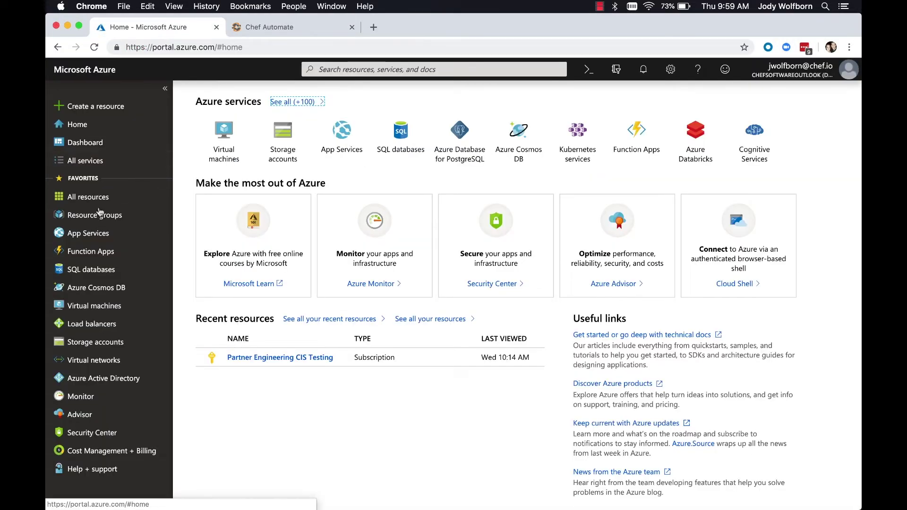
pyautogui.click(88, 380)
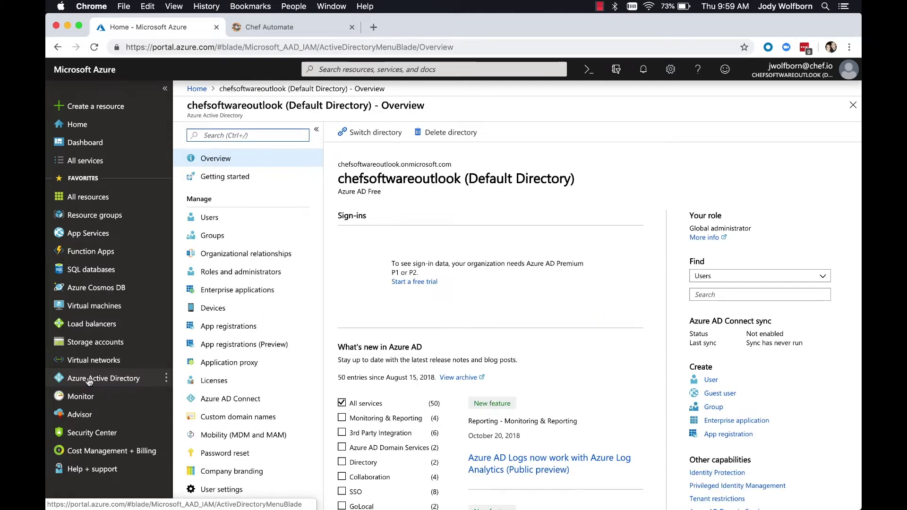
pyautogui.click(226, 331)
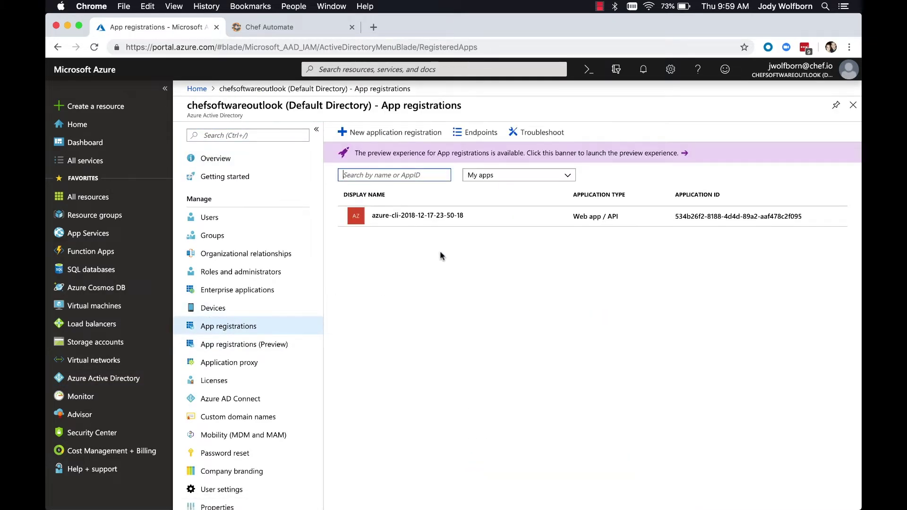
# Show all apps in the registrations list and open the chefTV registration
pyautogui.click(482, 176)
pyautogui.click(482, 204)
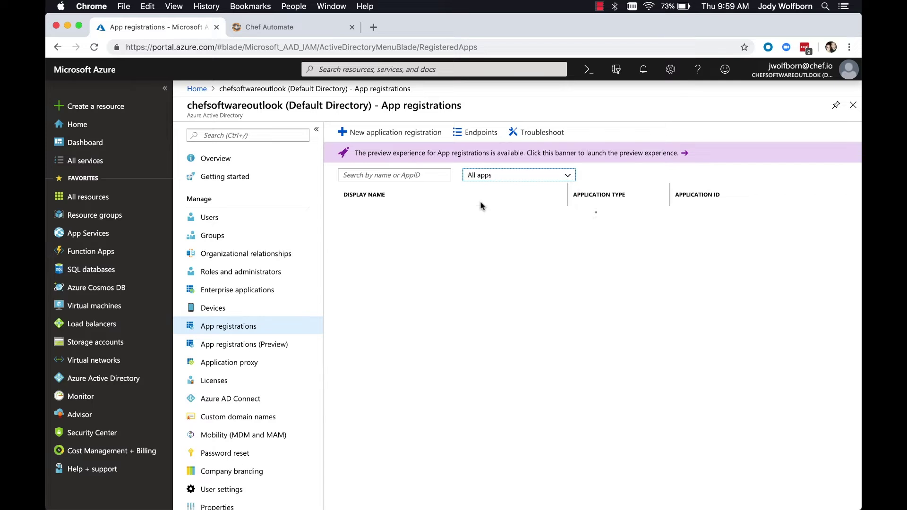
pyautogui.click(424, 278)
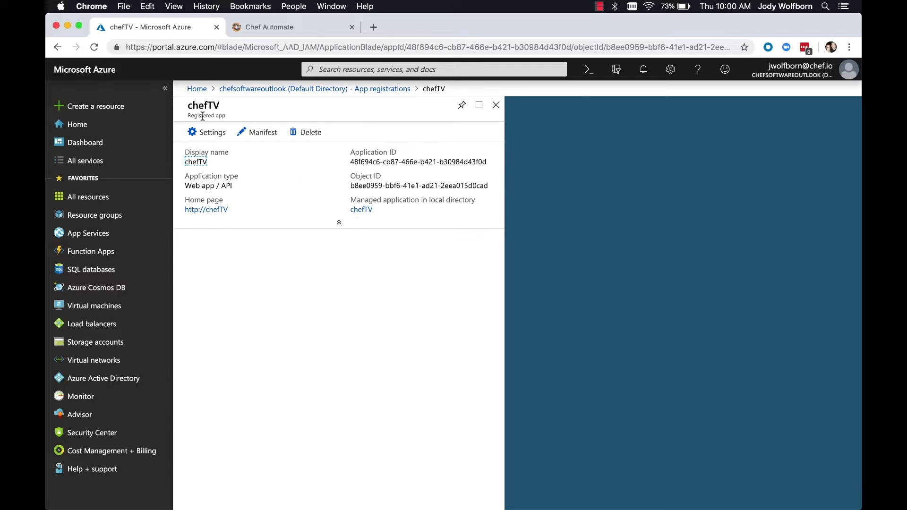
# Open the required permissions in the chefTV app's settings and add API access for Microsoft Graph
pyautogui.click(203, 133)
pyautogui.click(557, 276)
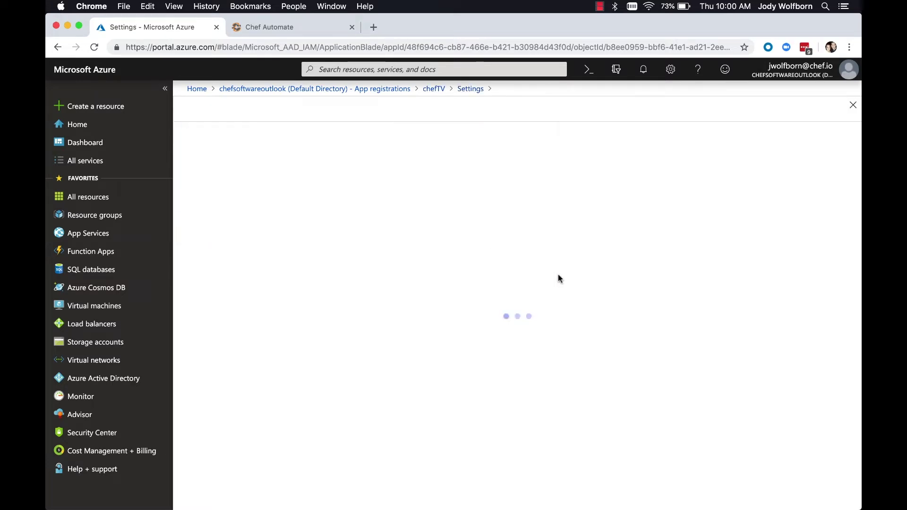
pyautogui.click(558, 132)
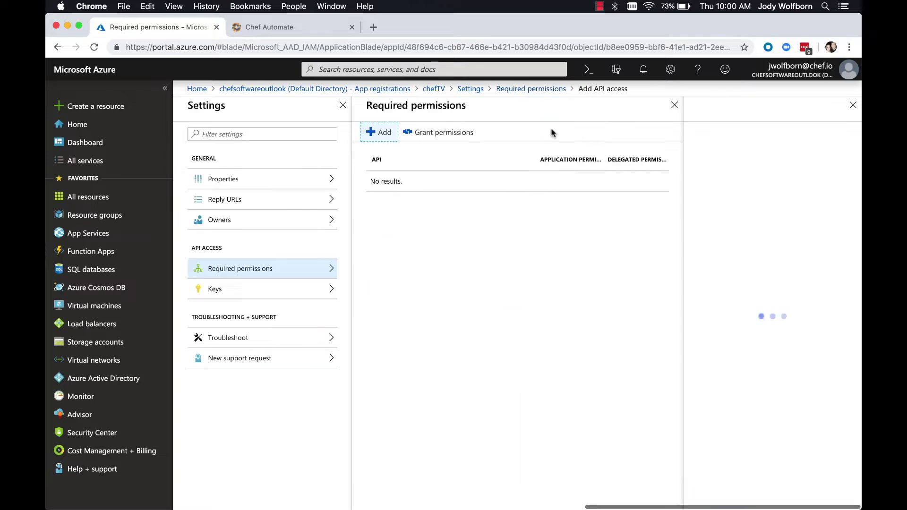
pyautogui.click(758, 149)
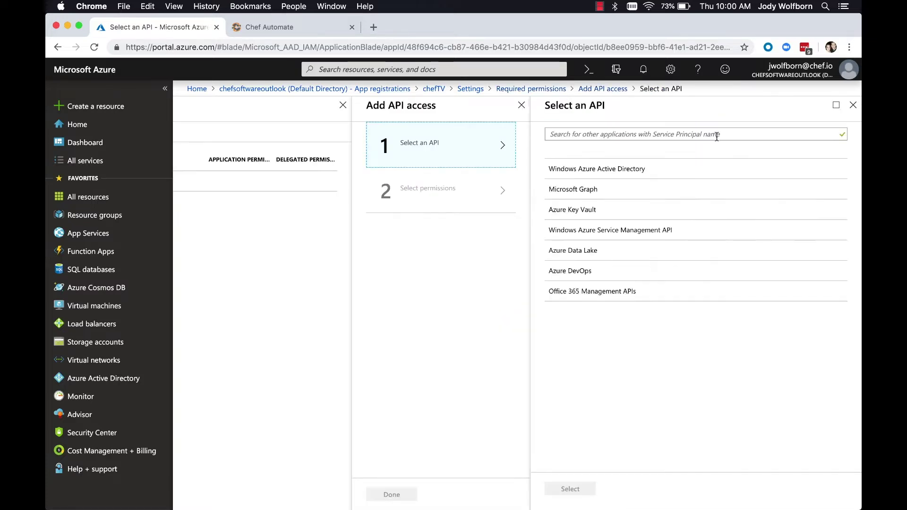
pyautogui.click(605, 191)
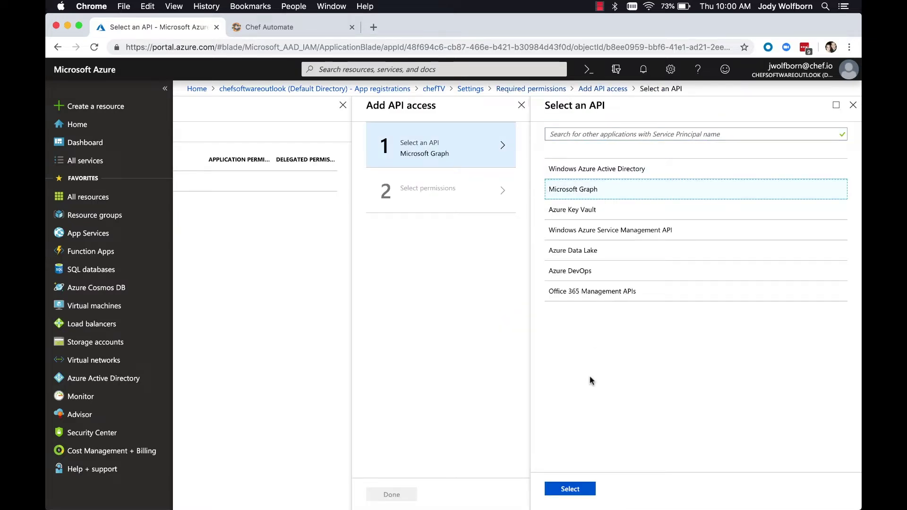
pyautogui.click(573, 490)
# Enable all application and delegated permissions for Microsoft Graph and finish adding the API access
pyautogui.click(553, 139)
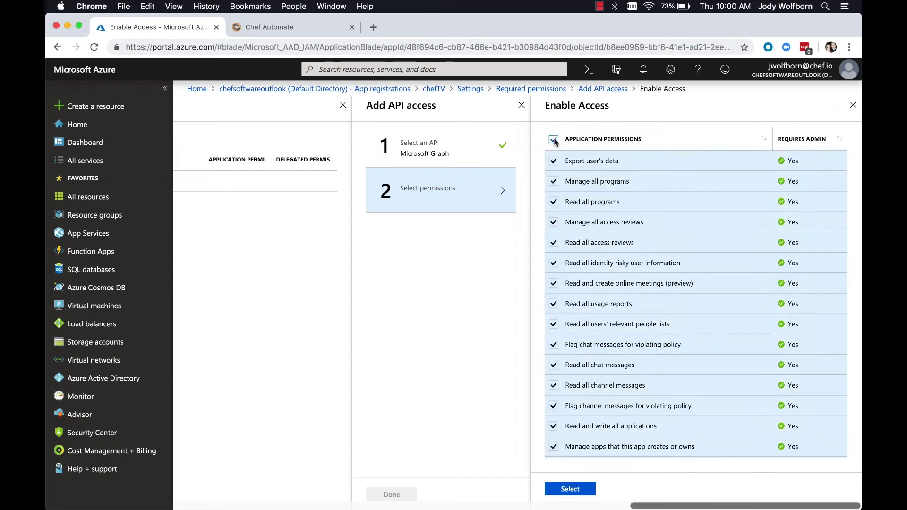
pyautogui.scroll(-10, 555, 142)
pyautogui.scroll(3, 555, 142)
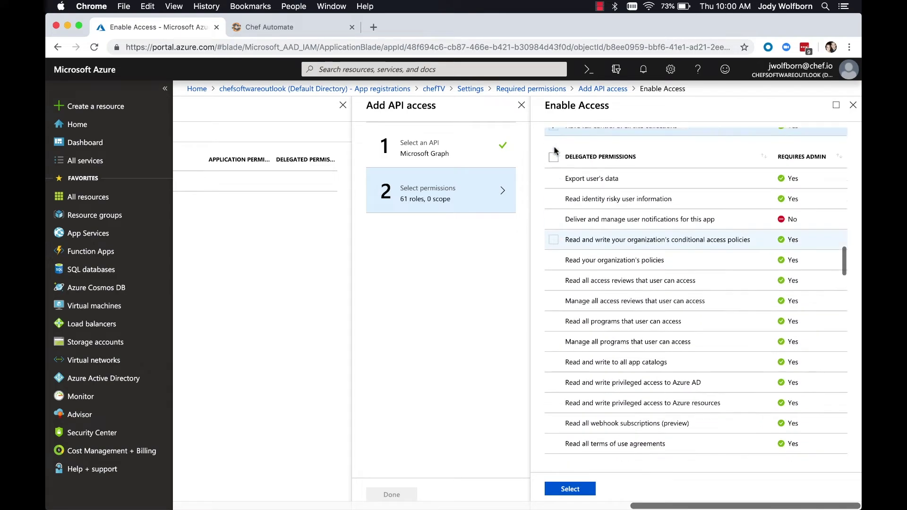
pyautogui.click(553, 178)
pyautogui.scroll(-8, 553, 182)
pyautogui.scroll(-10, 556, 182)
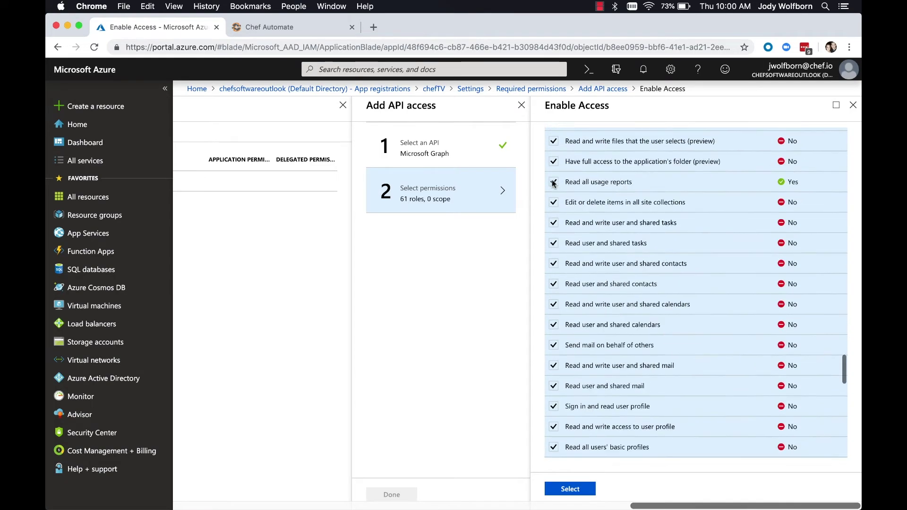
pyautogui.click(564, 491)
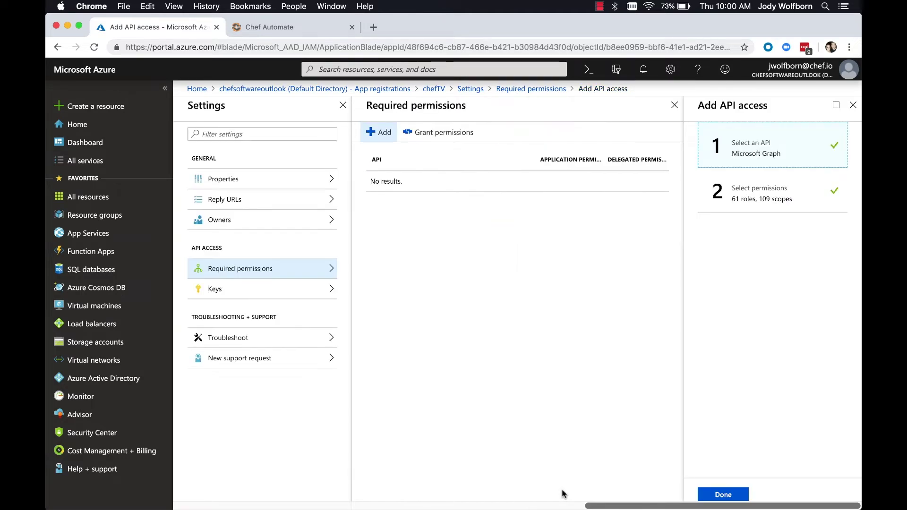
pyautogui.click(724, 495)
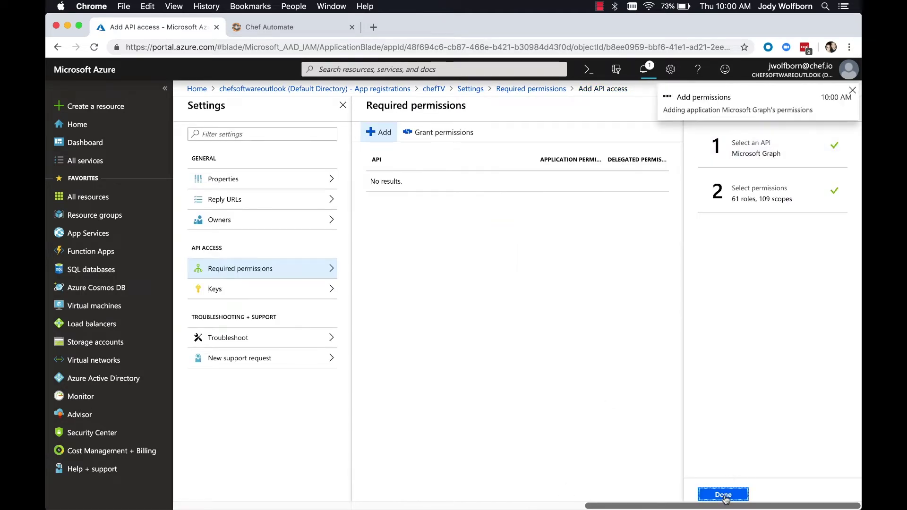
# Add Windows Azure Active Directory API access with all application and delegated permissions, and grant the app's required permissions
pyautogui.click(558, 133)
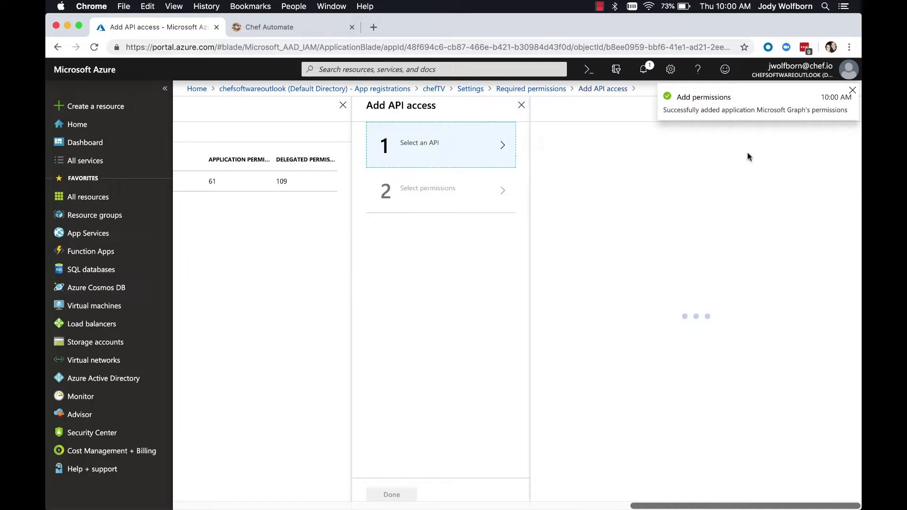
pyautogui.click(633, 175)
pyautogui.click(573, 489)
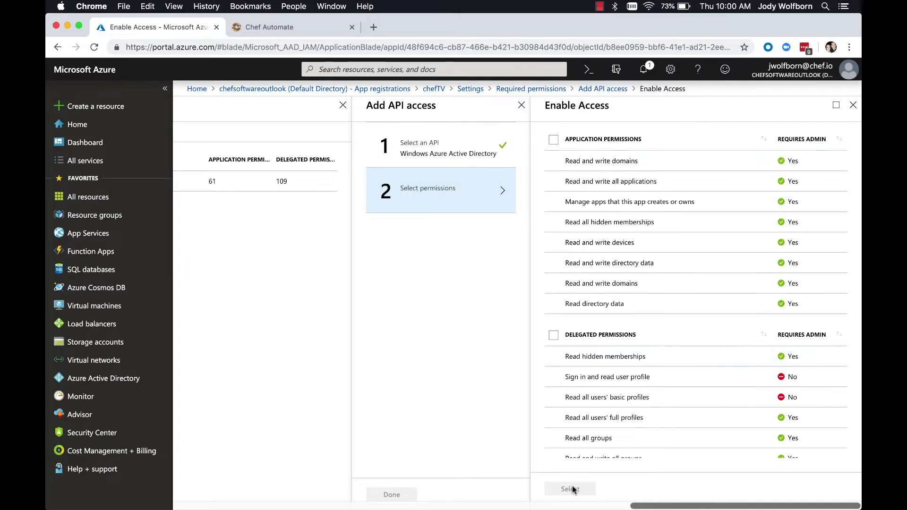
pyautogui.click(553, 140)
pyautogui.click(554, 335)
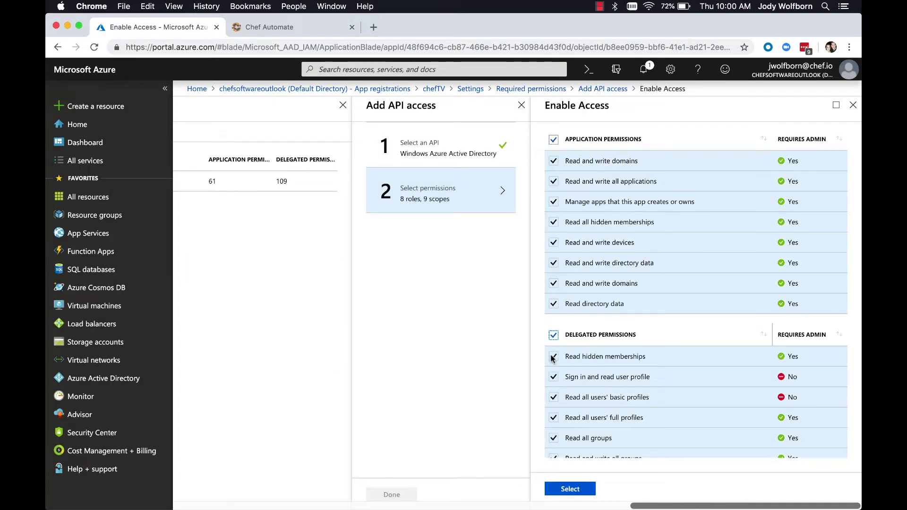
pyautogui.click(570, 489)
pyautogui.click(715, 494)
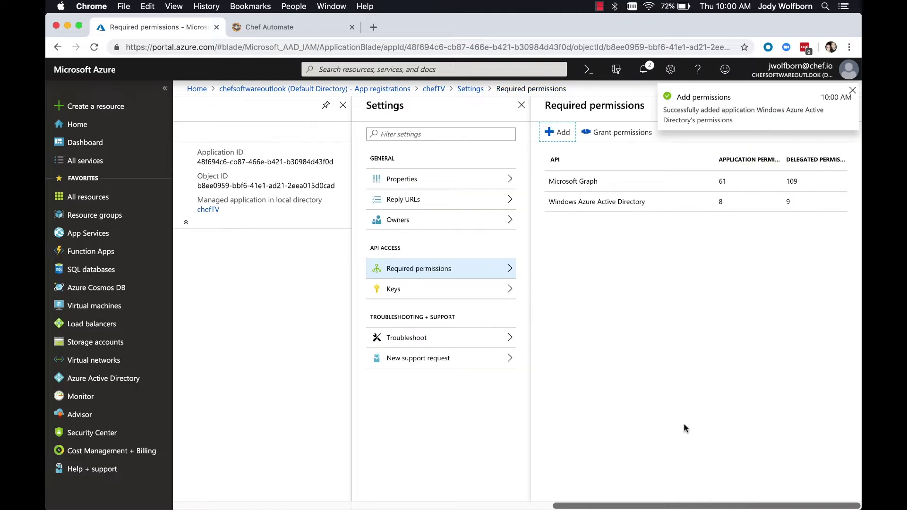
pyautogui.click(617, 133)
pyautogui.click(573, 214)
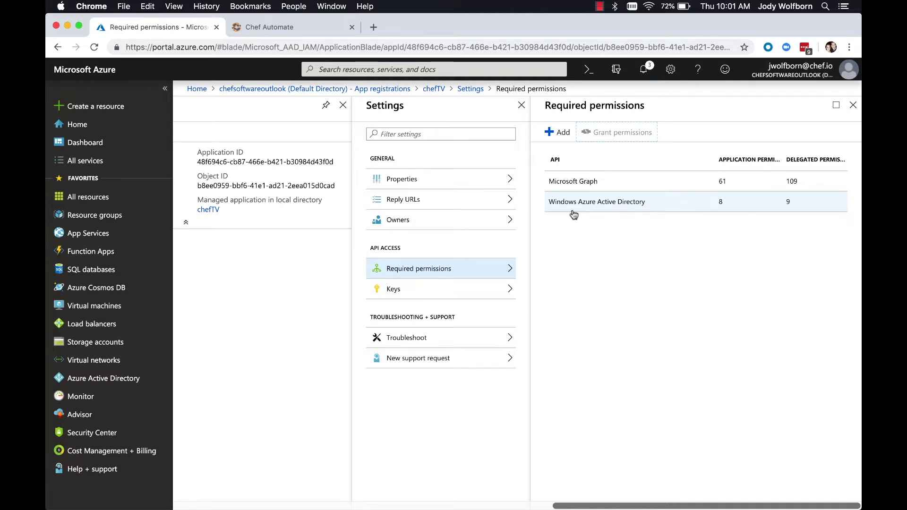
# Create and save a password key for the app with the description "chefTV" that never expires
pyautogui.click(448, 290)
pyautogui.click(437, 230)
pyautogui.write('chefTV')
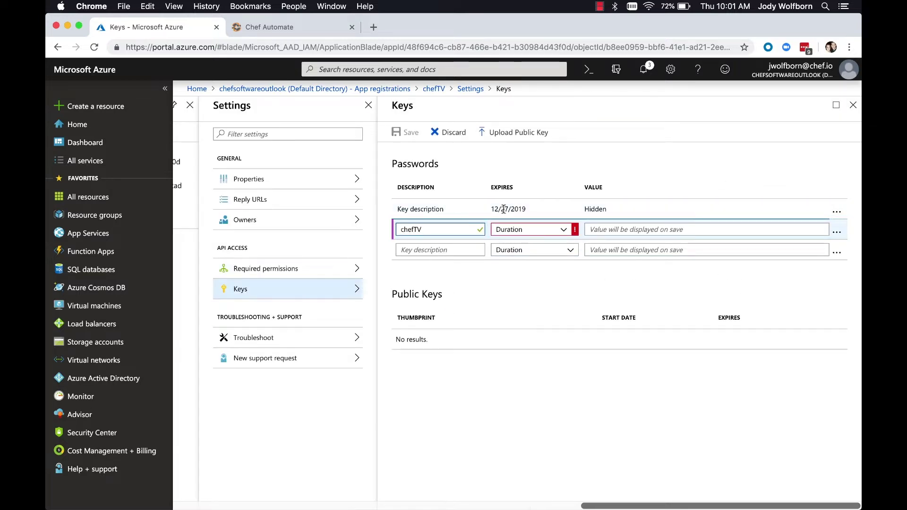
pyautogui.click(537, 231)
pyautogui.click(519, 284)
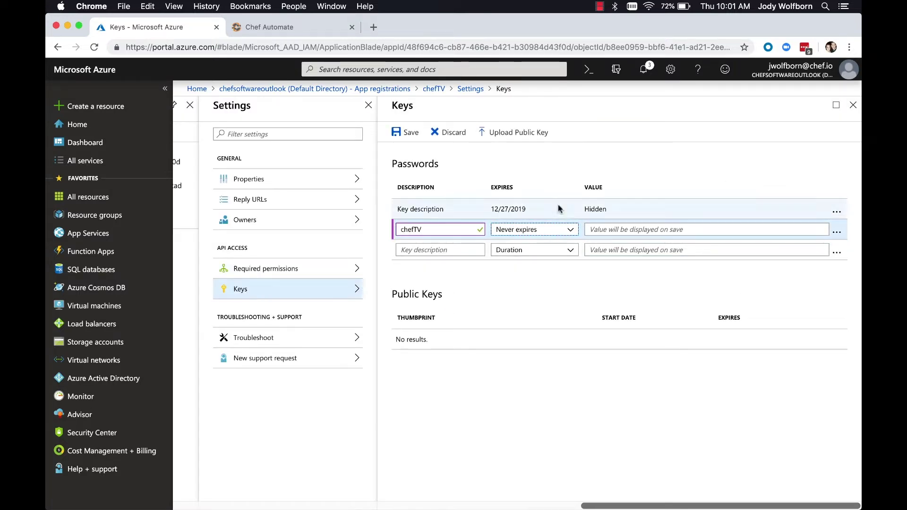
pyautogui.click(407, 133)
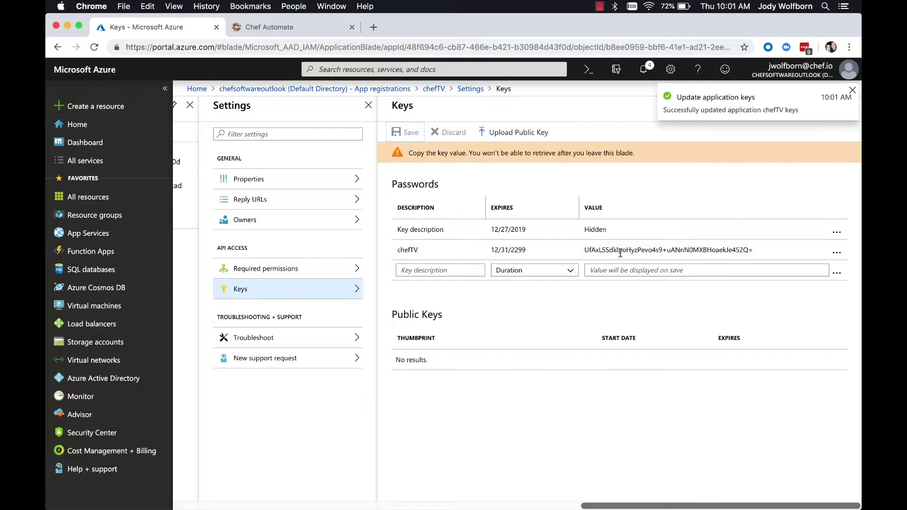
# Copy the new chefTV key value onto the third line of the Atom notes and label it "appSecret"
pyautogui.tripleClick(651, 253)
pyautogui.press('super+c')
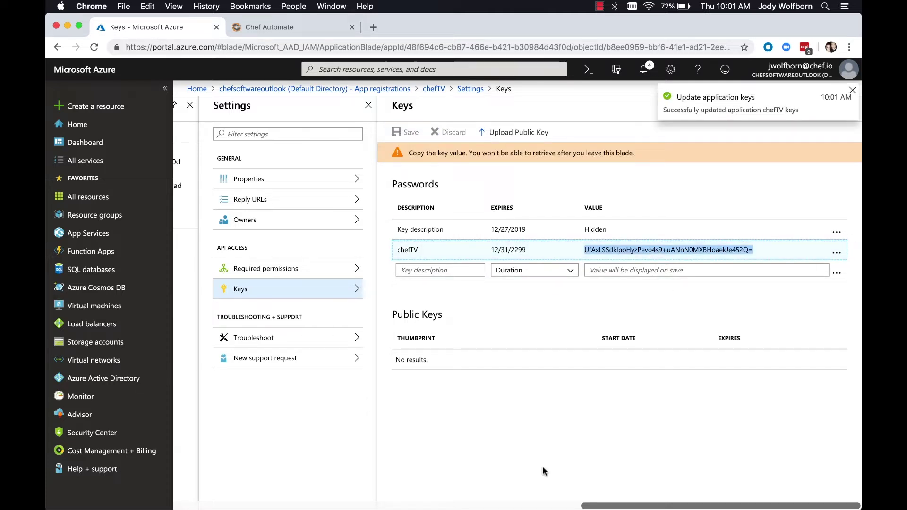
pyautogui.moveTo(490, 487)
pyautogui.click(438, 487)
pyautogui.press('super+v')
pyautogui.press('Return')
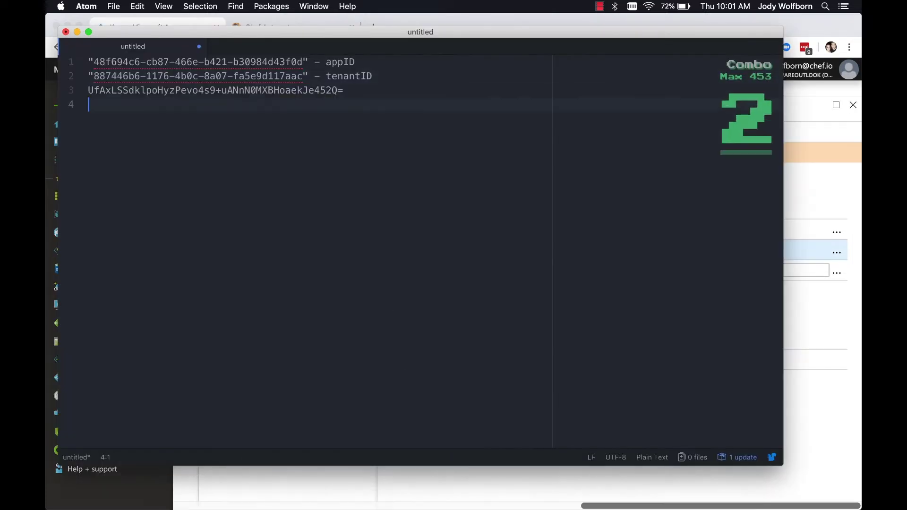
pyautogui.press('BackSpace')
pyautogui.write('- appSecret')
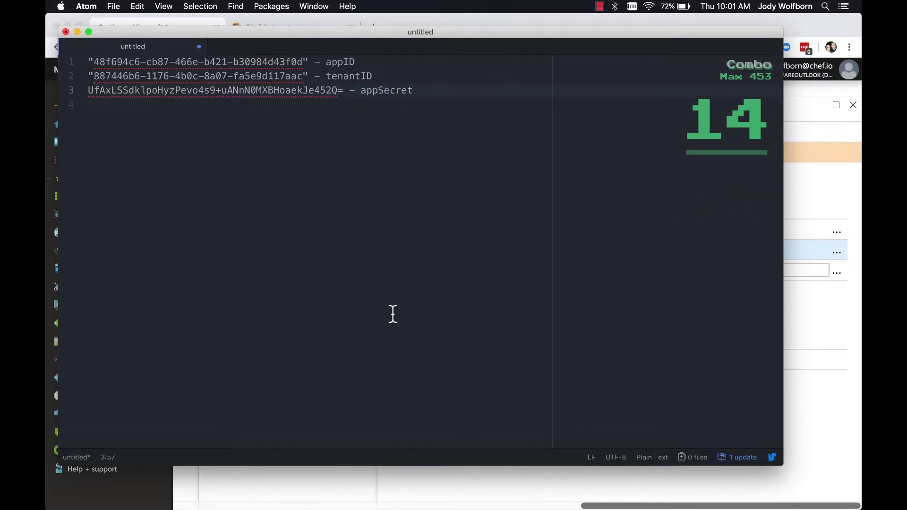
# Switch to Chef Automate in Chrome, turn on the Azure Node Manager feature flag and close the feature flags
pyautogui.click(396, 481)
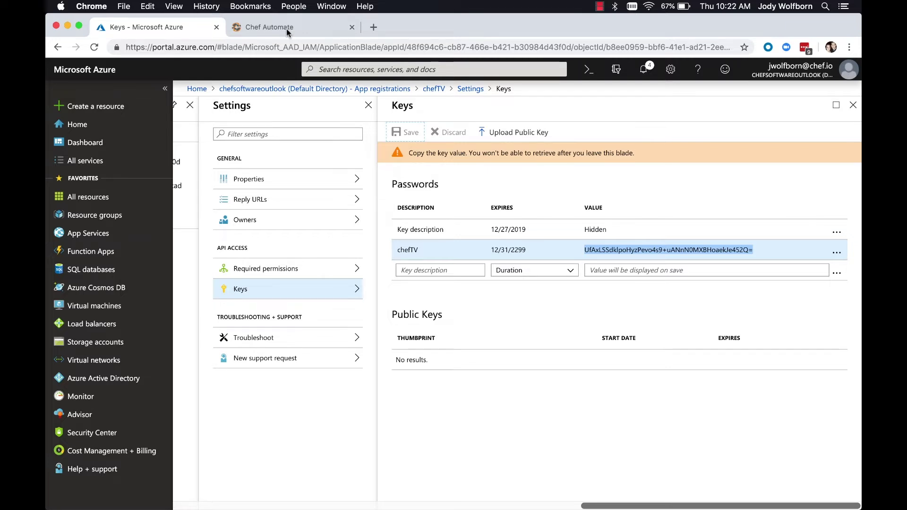
pyautogui.click(287, 32)
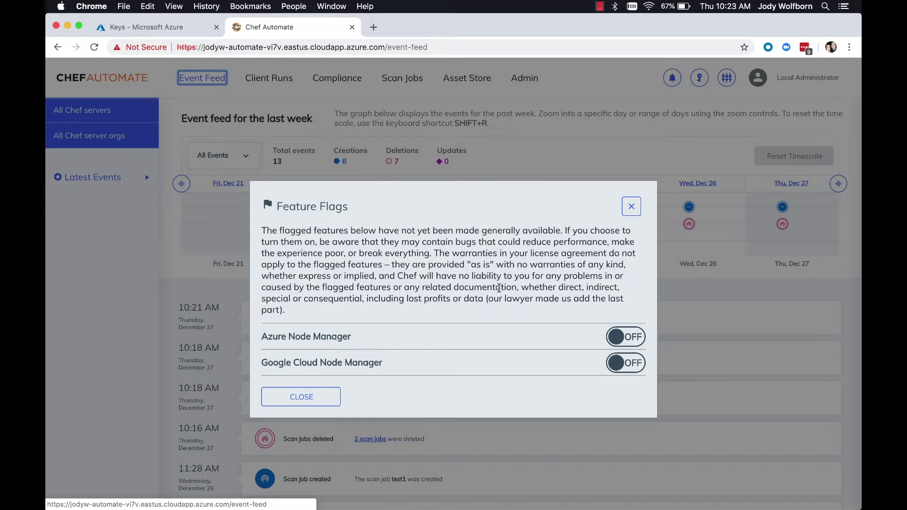
pyautogui.click(616, 340)
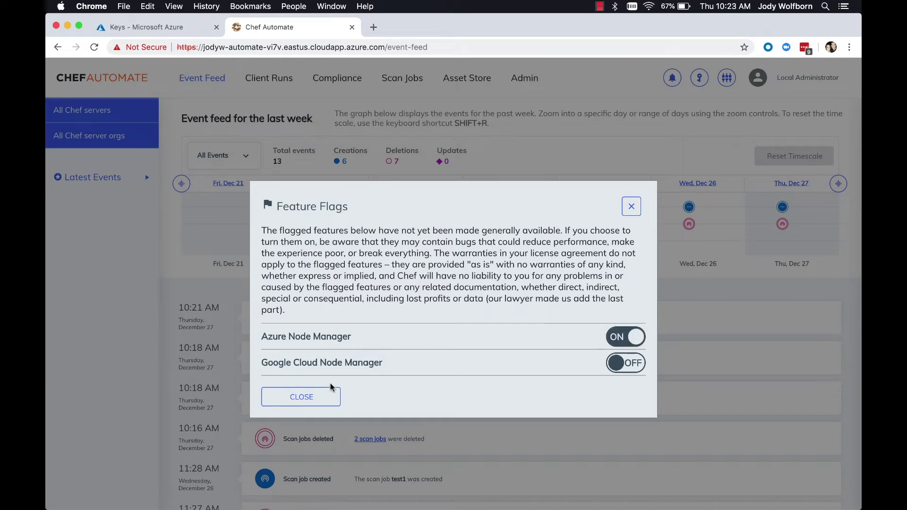
pyautogui.click(305, 397)
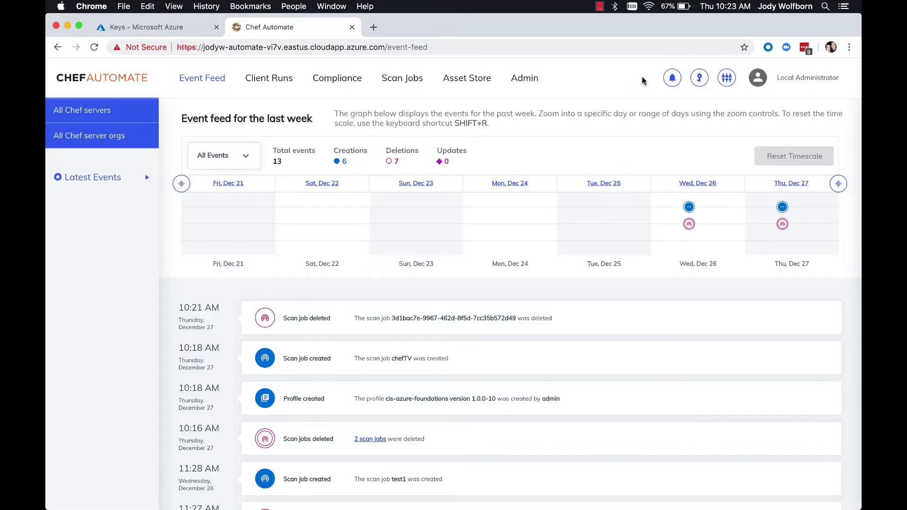
# Start a new node integration in Chef Automate with Azure as the management service and name it "chefTV"
pyautogui.click(728, 78)
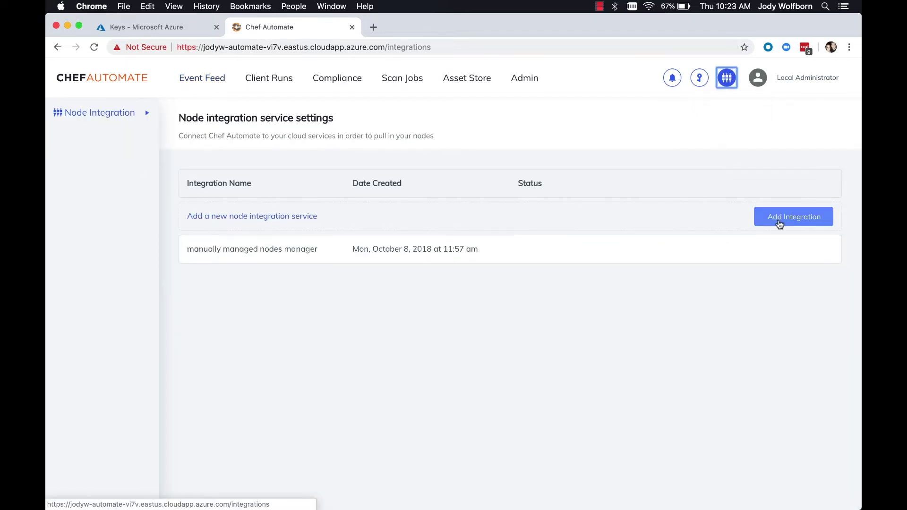
pyautogui.click(779, 224)
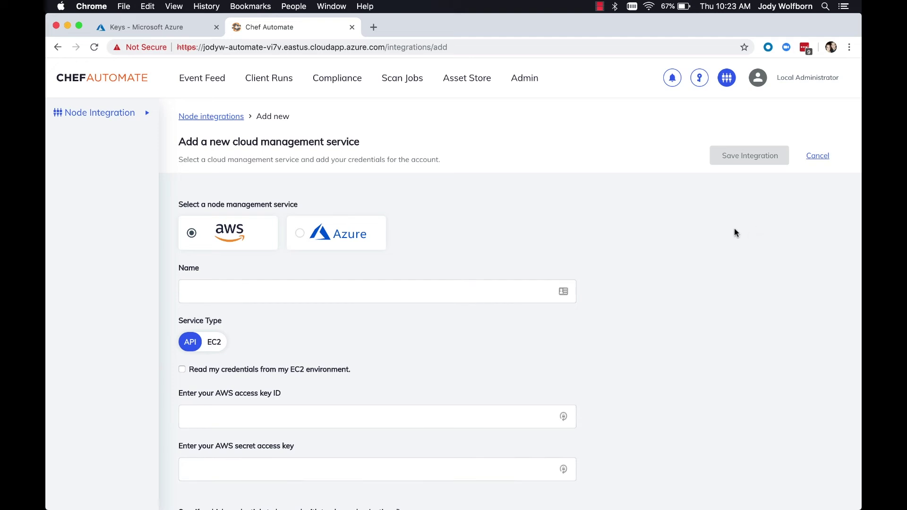
pyautogui.click(303, 236)
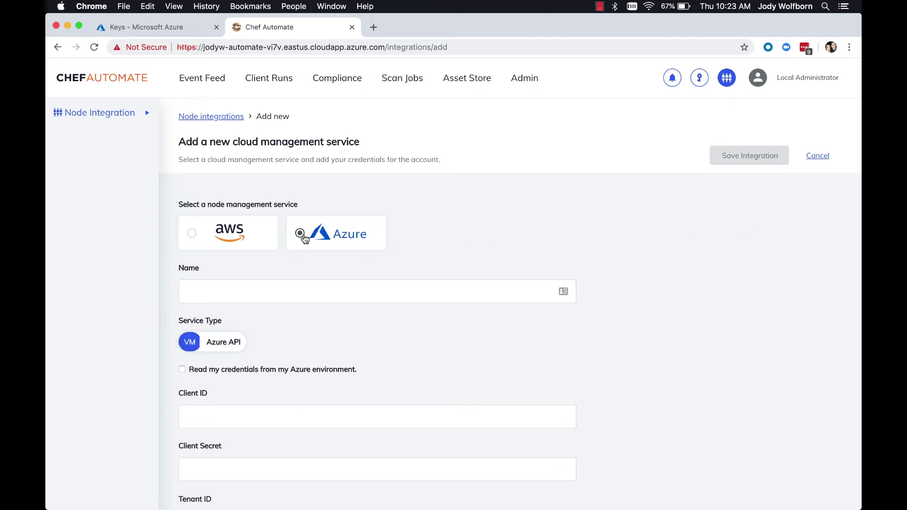
pyautogui.click(261, 291)
pyautogui.write('d')
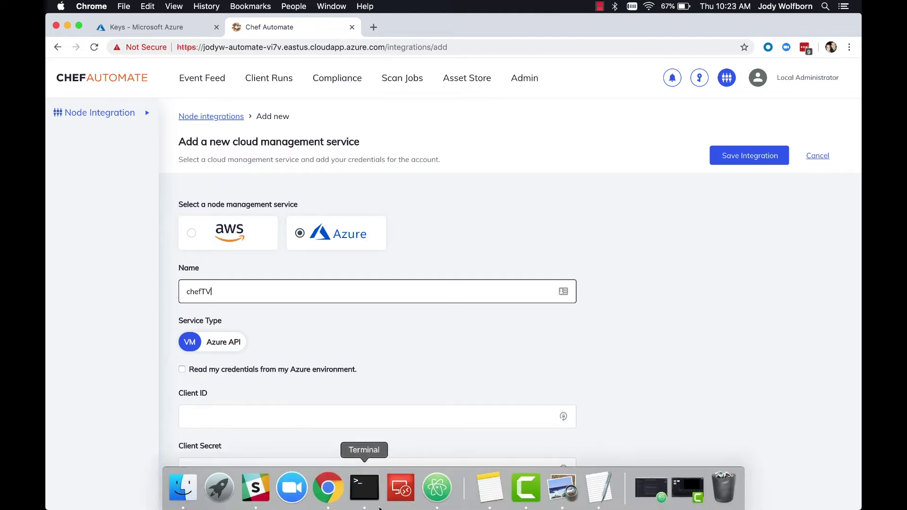
# Copy the tenant ID from the Atom notes into the integration's Tenant ID field in Chrome
pyautogui.click(435, 486)
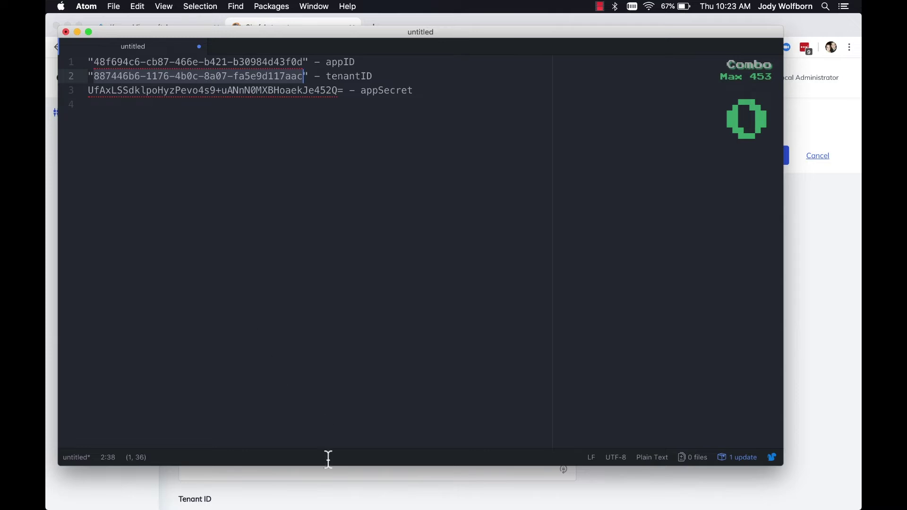
pyautogui.click(330, 491)
pyautogui.scroll(-3, 329, 490)
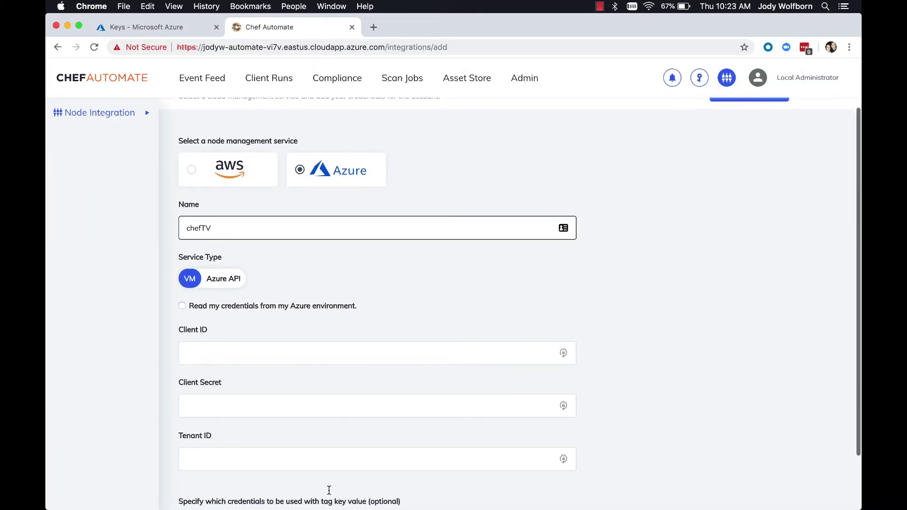
pyautogui.click(301, 463)
pyautogui.press('super+v')
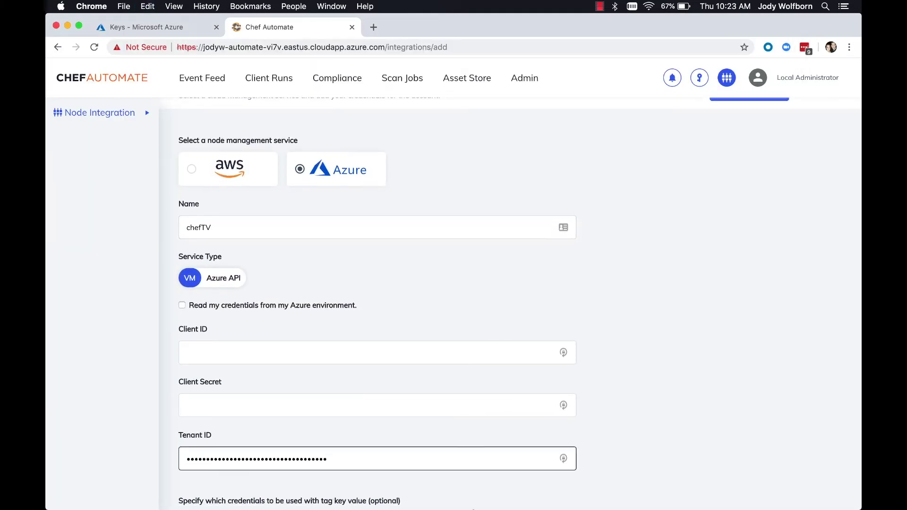
# Copy the application ID from the Atom notes into the integration's Client ID field in Chrome
pyautogui.click(436, 489)
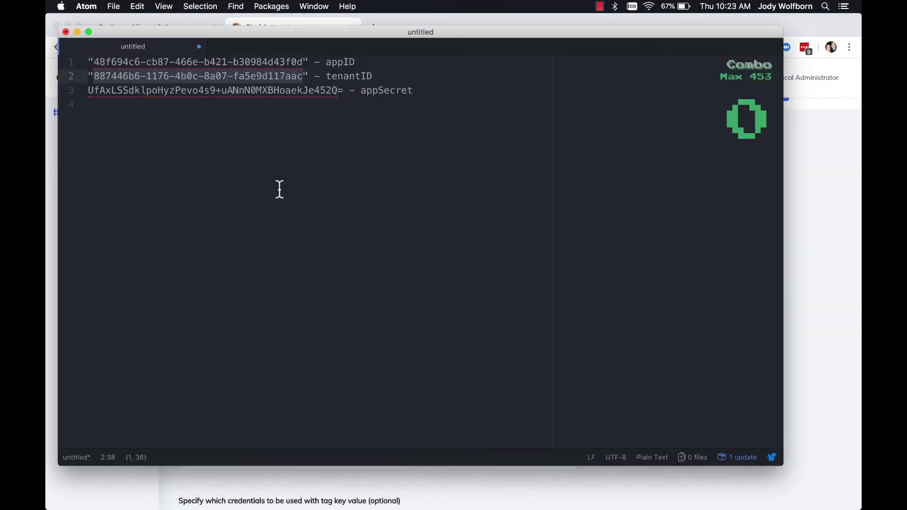
pyautogui.moveTo(94, 62); pyautogui.dragTo(302, 62)
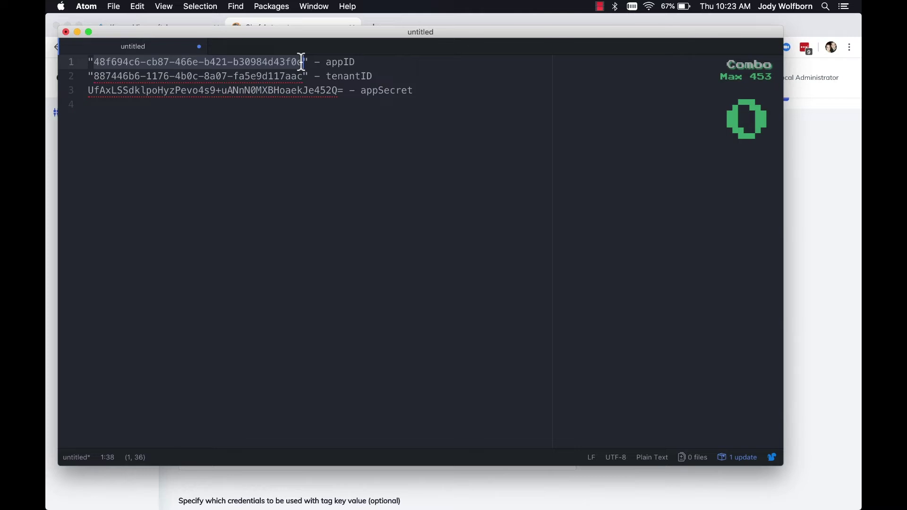
pyautogui.click(409, 480)
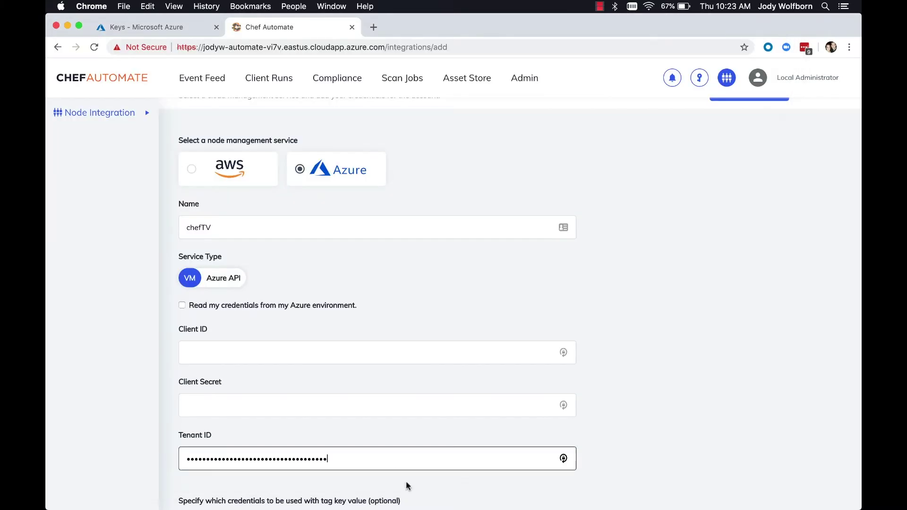
pyautogui.click(312, 358)
pyautogui.press('super+v')
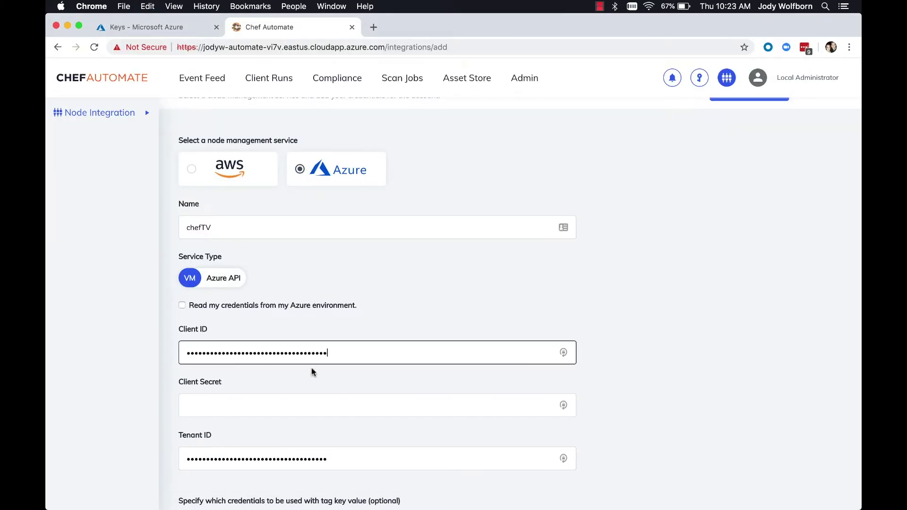
# Copy the application secret from the Atom notes into the integration's Client Secret field in Chrome
pyautogui.click(302, 409)
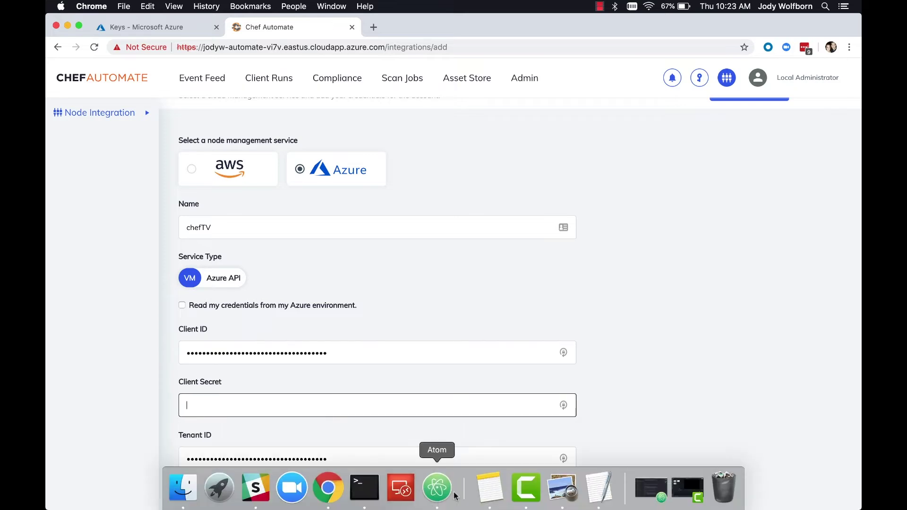
pyautogui.click(431, 492)
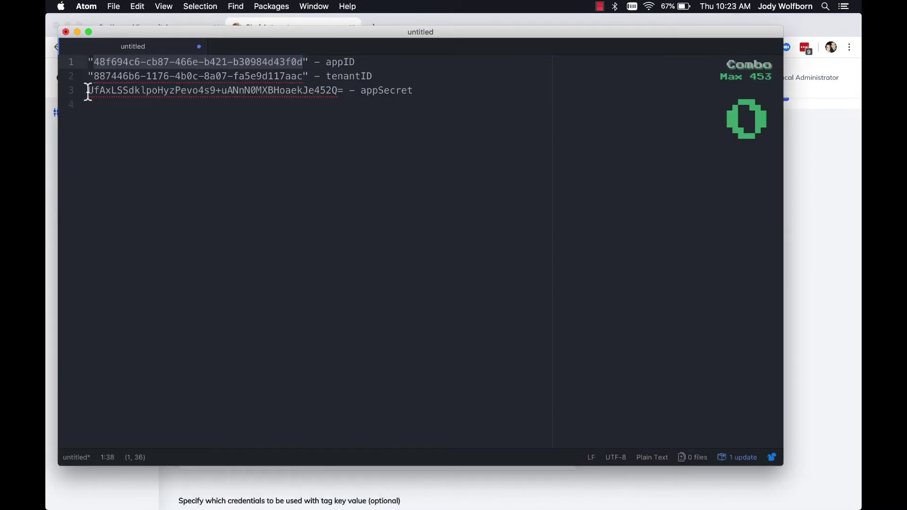
pyautogui.moveTo(87, 89); pyautogui.dragTo(341, 92)
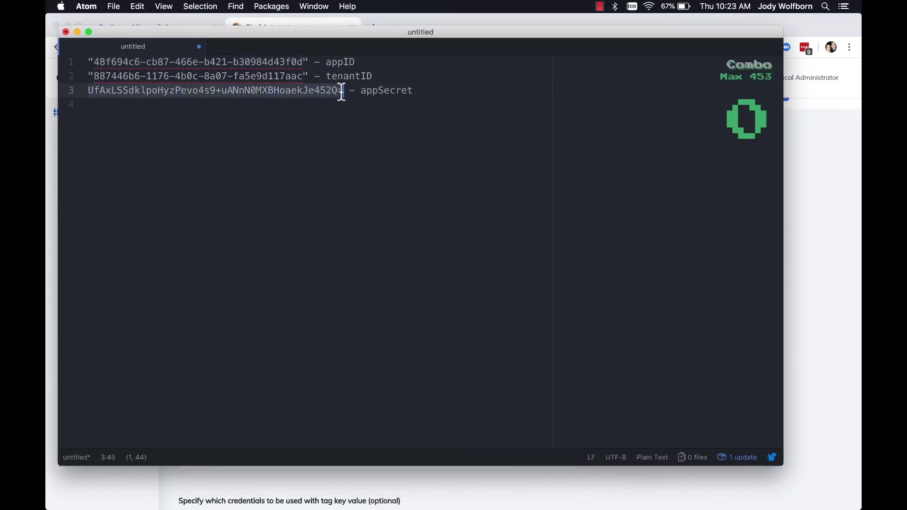
pyautogui.click(325, 471)
pyautogui.click(299, 403)
pyautogui.press('super+v')
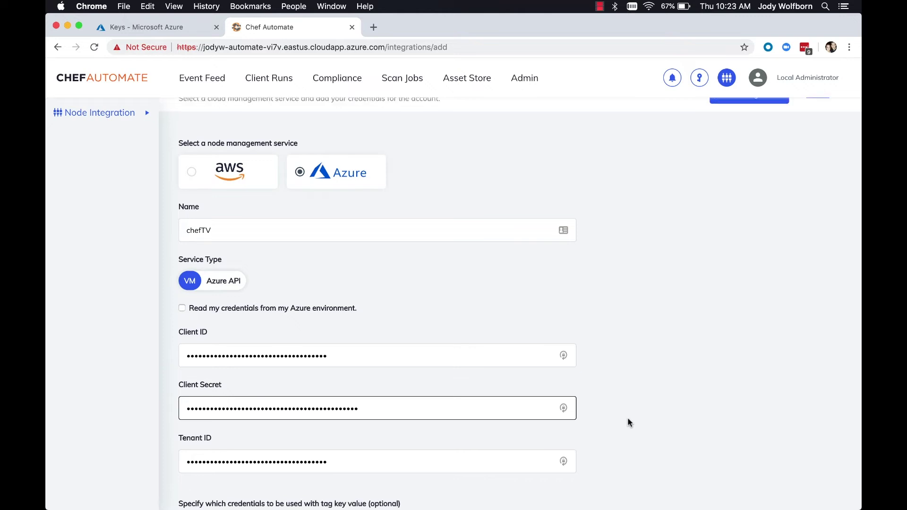
# Set the chefTV integration's service type to Azure API and save the integration
pyautogui.scroll(-3, 627, 418)
pyautogui.click(224, 215)
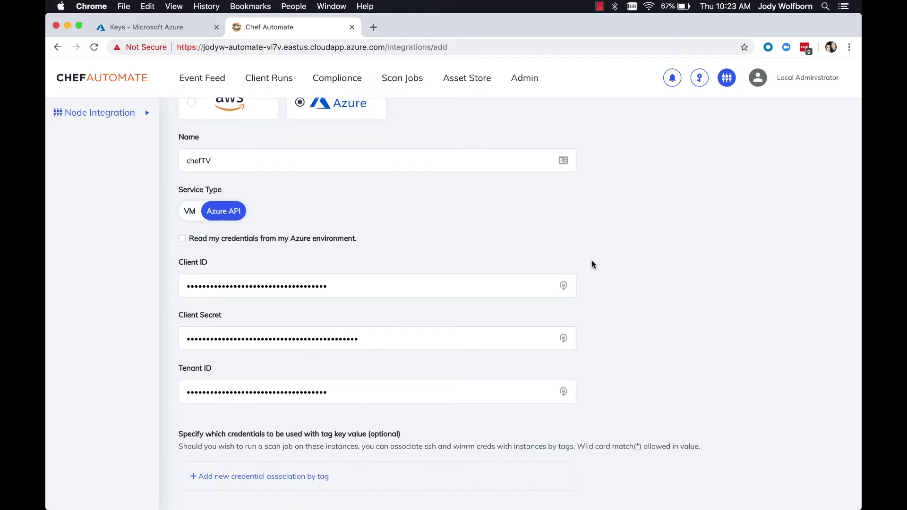
pyautogui.scroll(6, 650, 288)
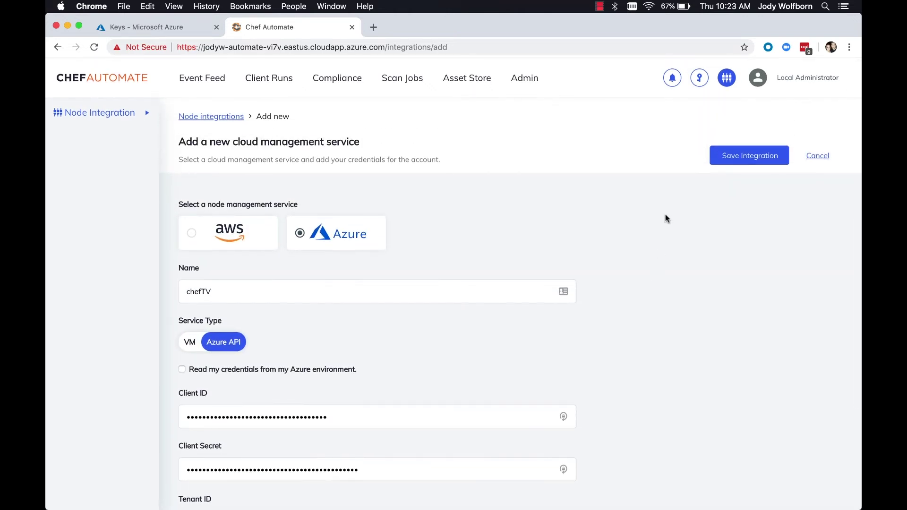
pyautogui.click(749, 160)
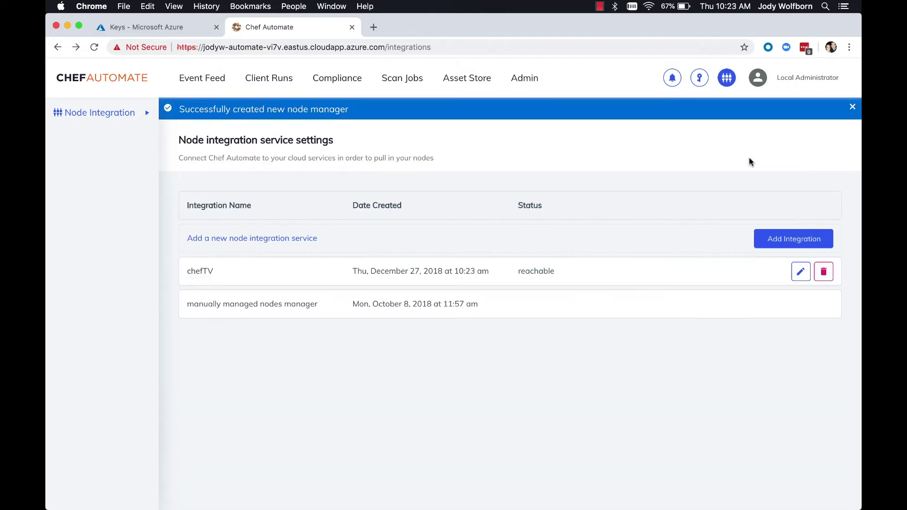
# Search the available Asset Store profiles for "azure" and install the CIS Azure Foundations Benchmark (Beta) profile
pyautogui.click(477, 84)
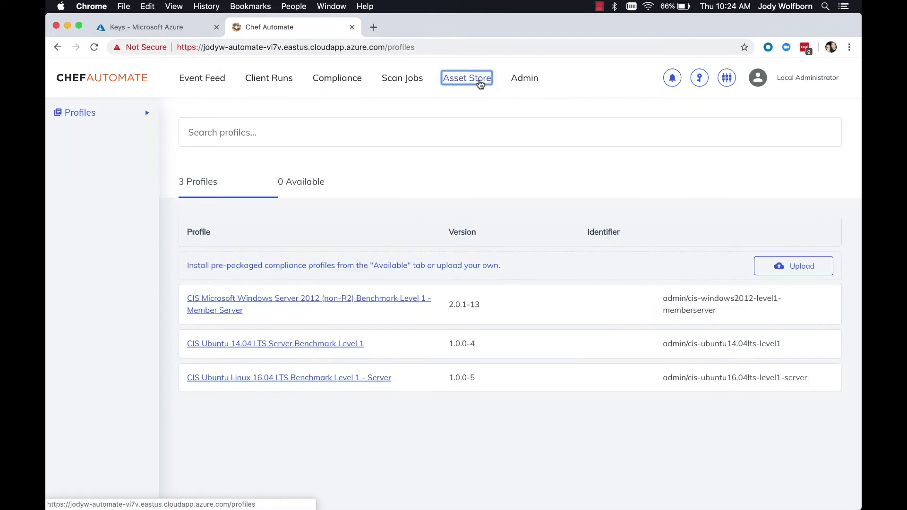
pyautogui.click(311, 187)
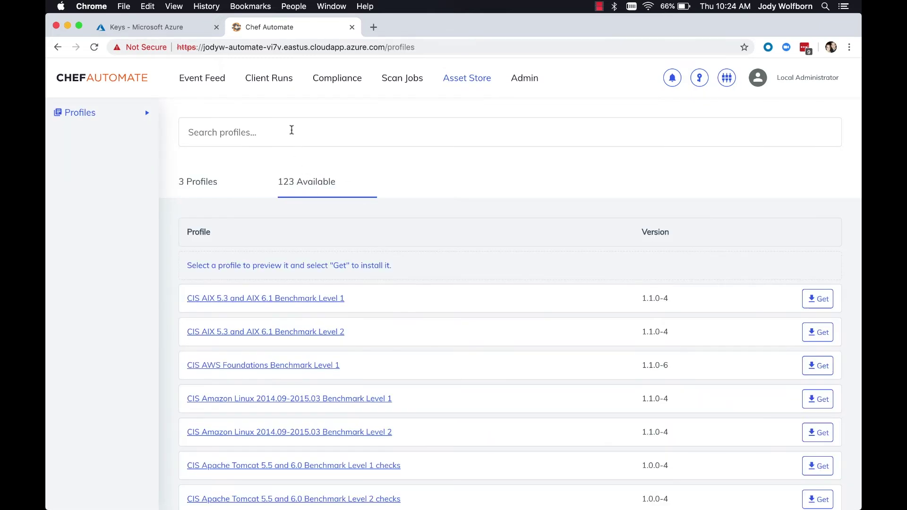
pyautogui.click(292, 130)
pyautogui.write('azure')
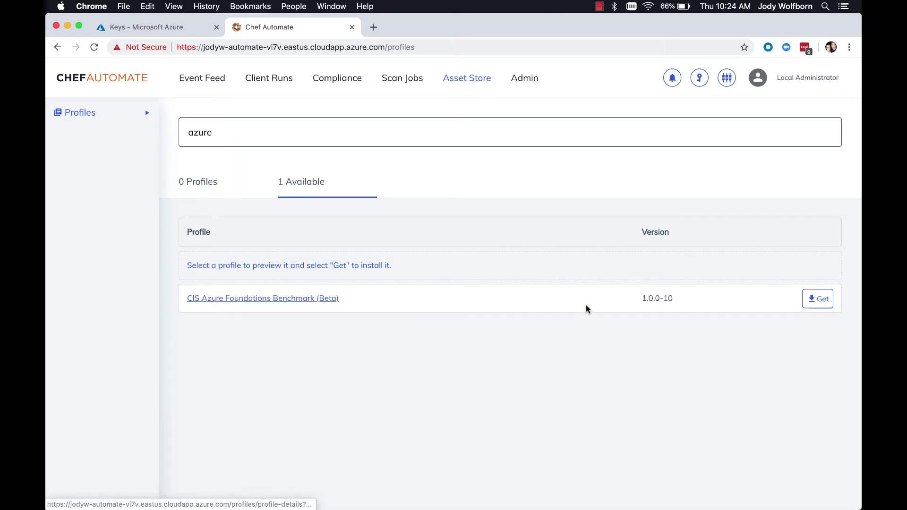
pyautogui.click(819, 300)
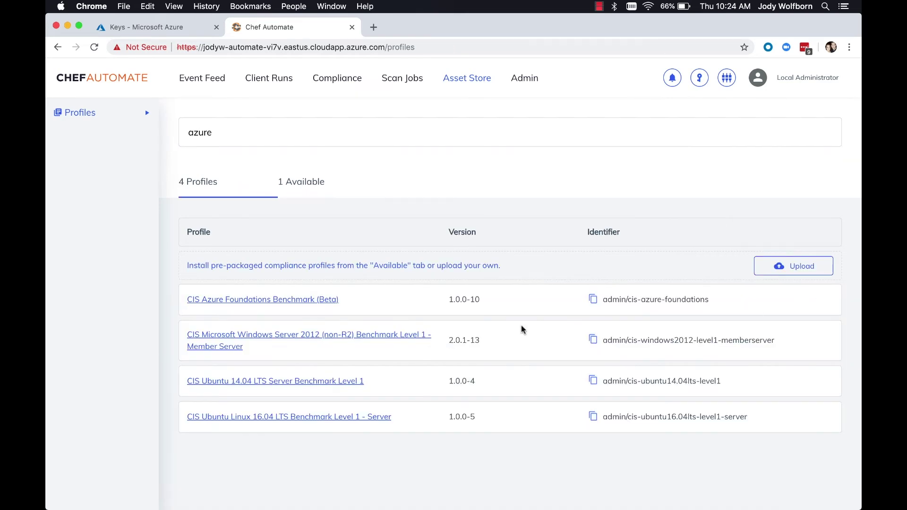
# Create and save a scan job named "chefTV" that scans the chefTV nodes with the CIS Azure Foundations Benchmark (Beta) profile
pyautogui.click(398, 80)
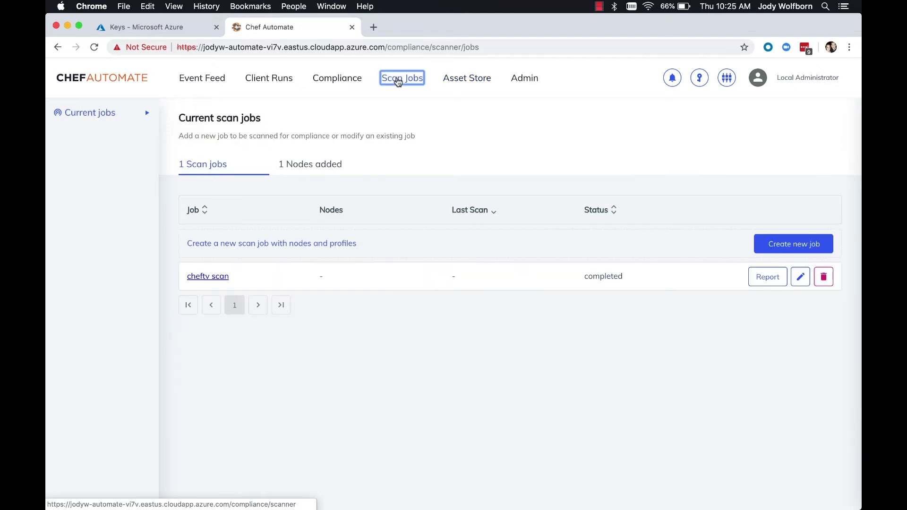
pyautogui.click(775, 244)
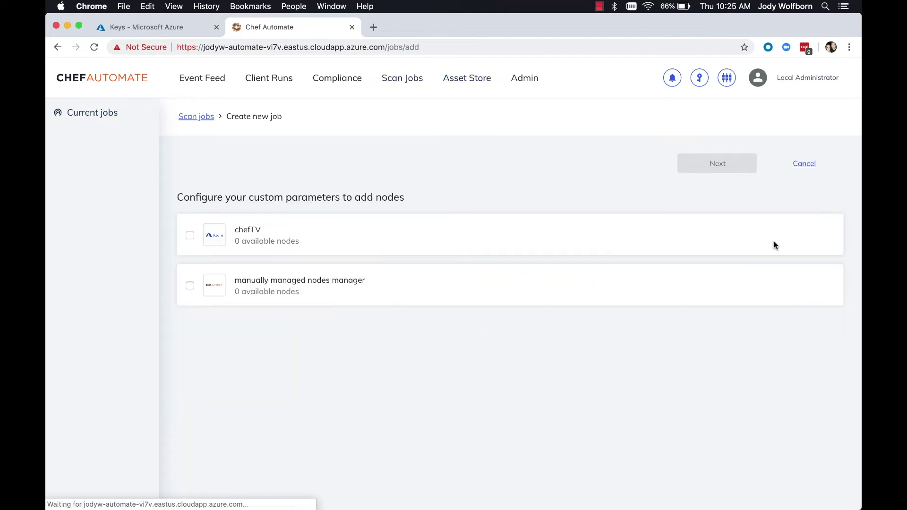
pyautogui.click(190, 236)
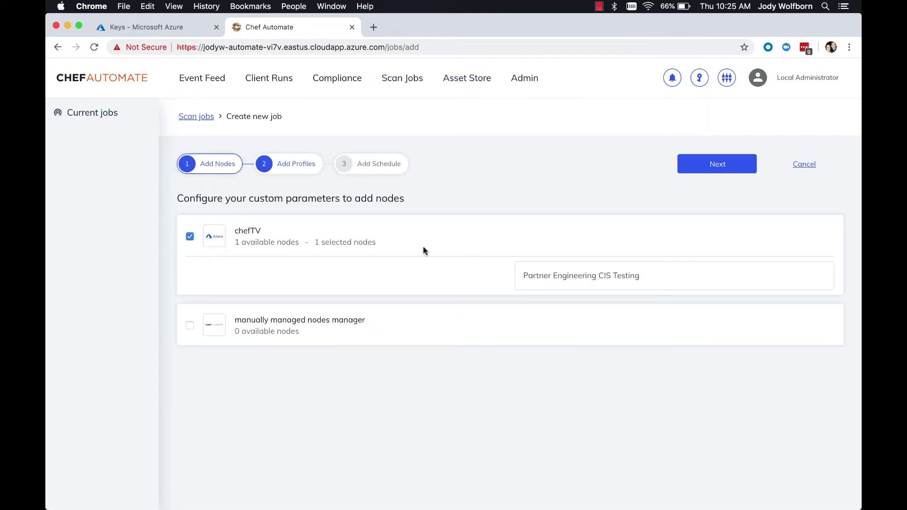
pyautogui.click(719, 170)
pyautogui.click(190, 263)
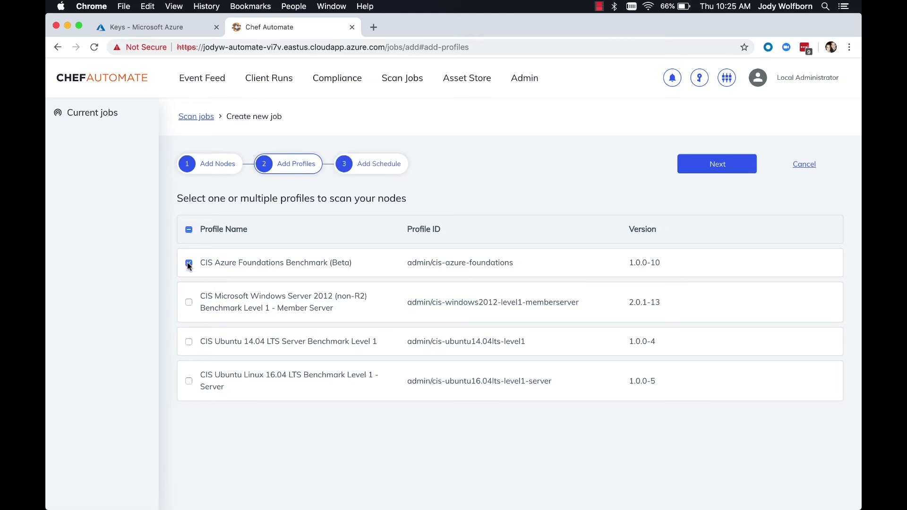
pyautogui.click(725, 174)
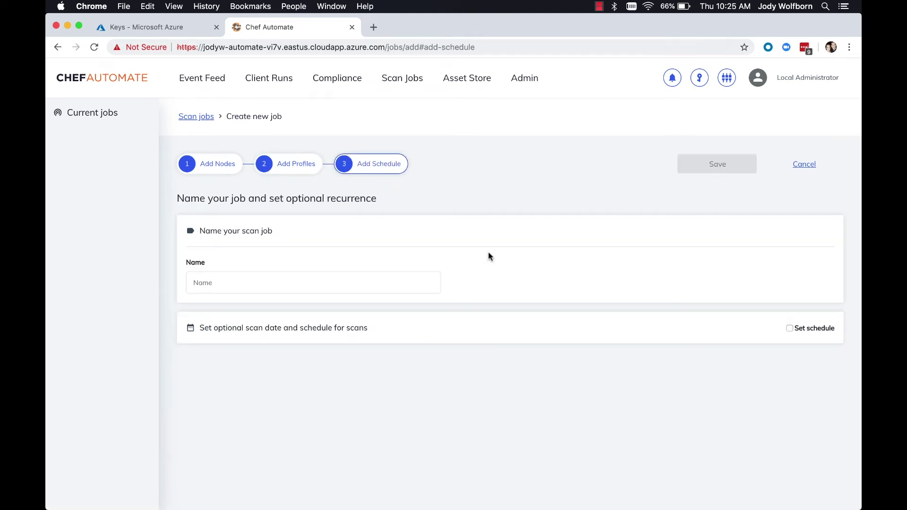
pyautogui.click(342, 283)
pyautogui.write('chefTV')
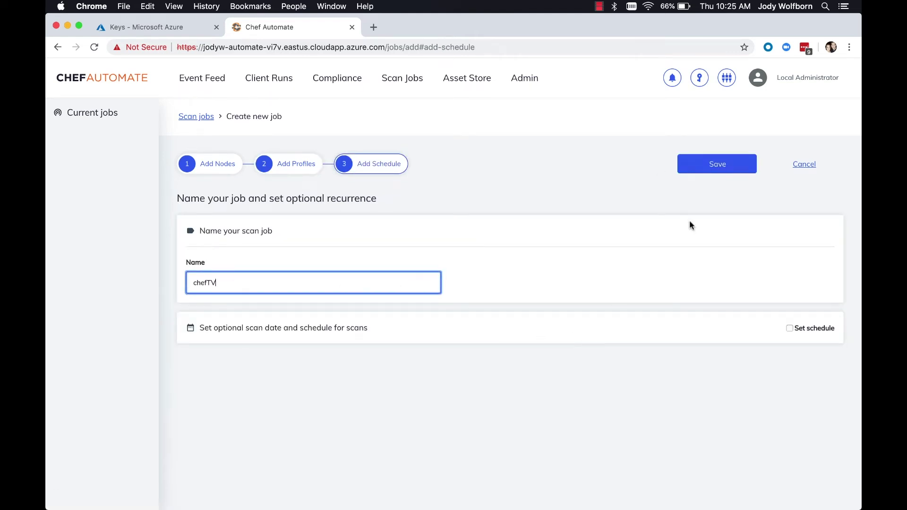
pyautogui.click(720, 163)
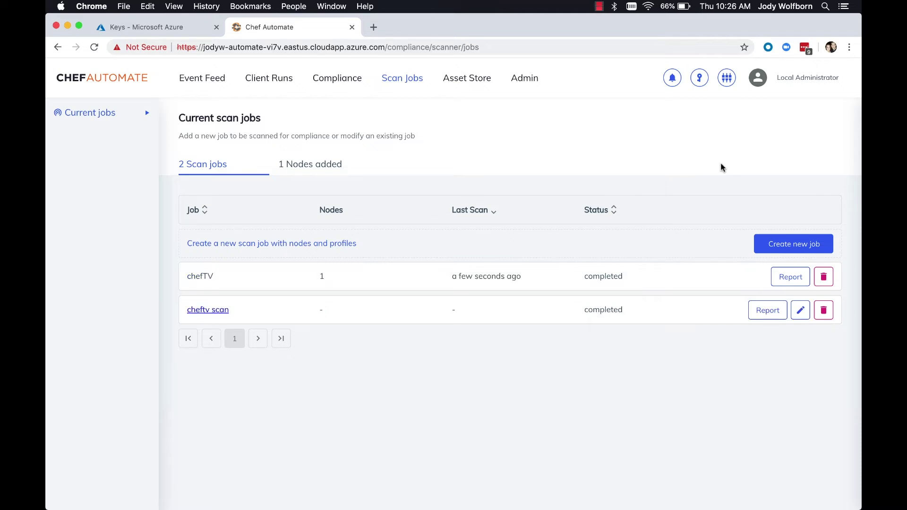
# Open the chefTV scan report and examine control 1.3 among the major controls of the Partner Engineering CIS Testing node
pyautogui.click(791, 277)
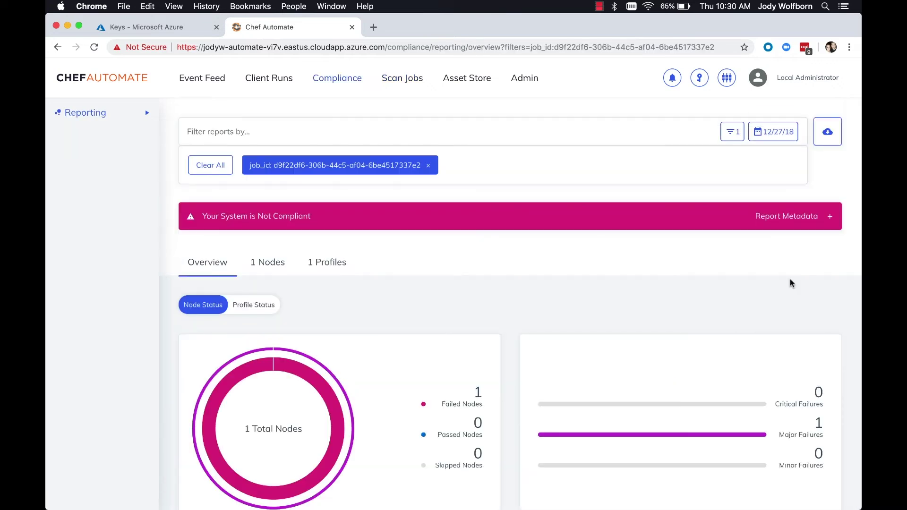
pyautogui.click(264, 262)
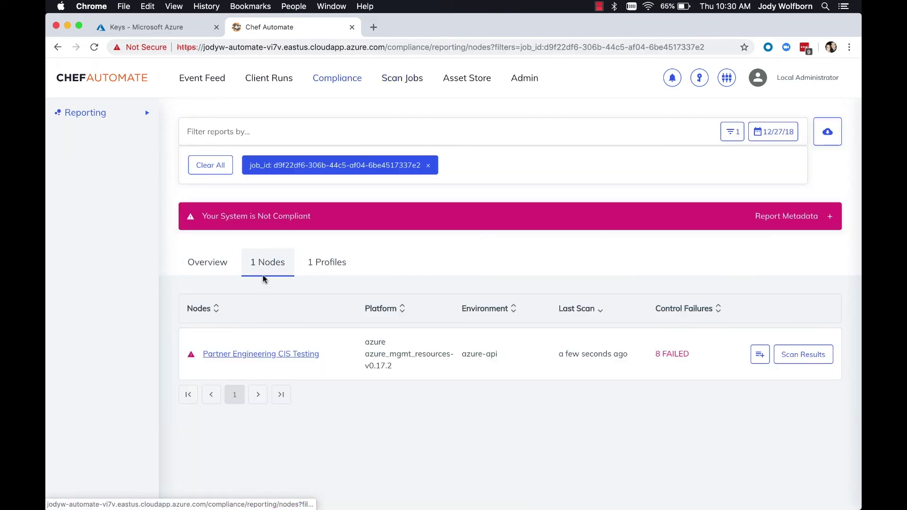
pyautogui.click(262, 357)
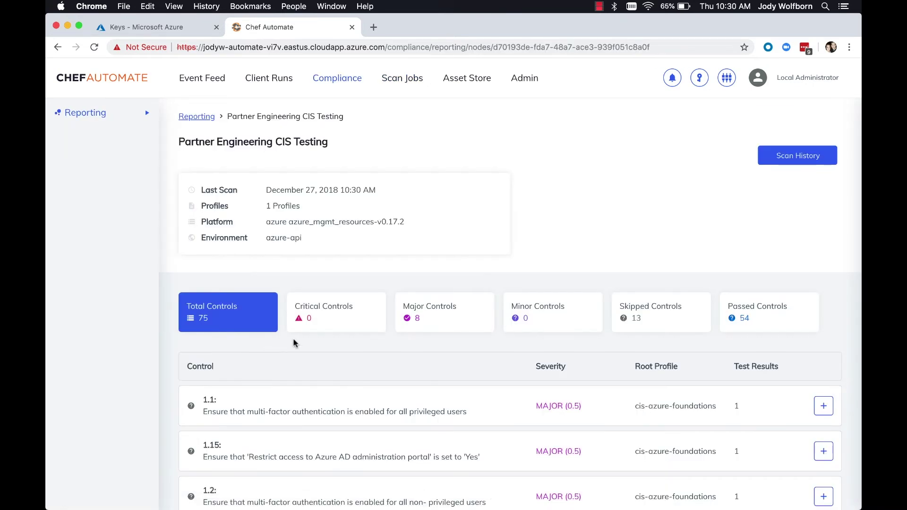
pyautogui.click(427, 322)
pyautogui.scroll(-6, 360, 396)
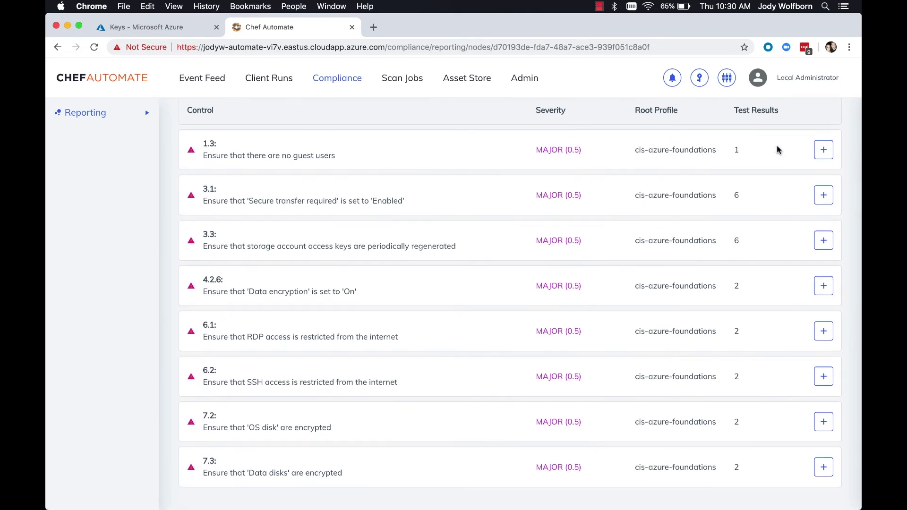
pyautogui.click(823, 149)
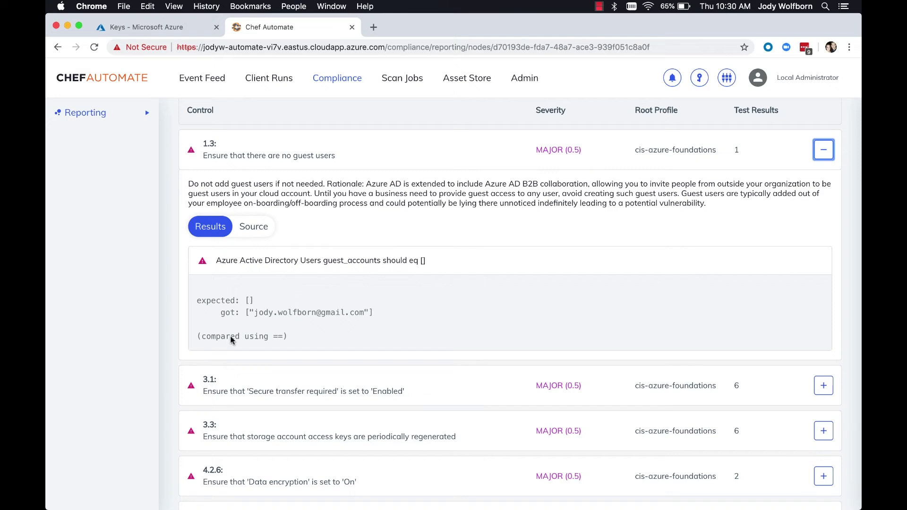
pyautogui.scroll(3, 245, 252)
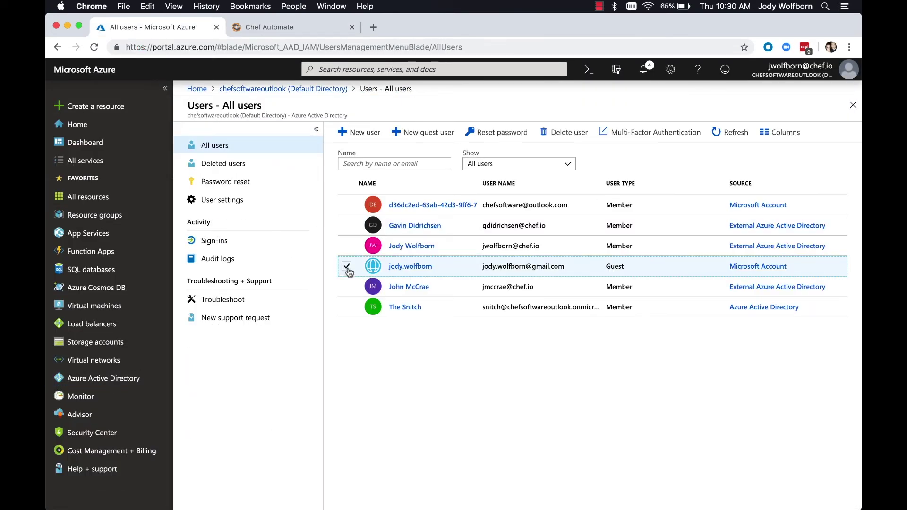
# Delete the guest user from the Azure Active Directory user list in the Azure portal, confirming the deletion
pyautogui.click(350, 266)
pyautogui.click(567, 132)
pyautogui.click(360, 189)
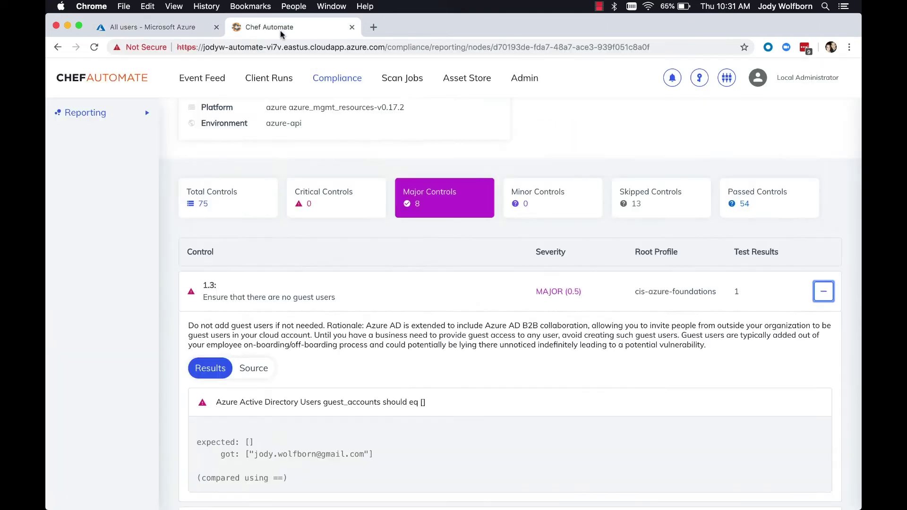
# In Chef Automate, create and save a scan job named "chefTVrescan" for the chefTV nodes with the CIS Azure Foundations Benchmark (Beta) profile
pyautogui.click(403, 79)
pyautogui.click(744, 242)
pyautogui.click(717, 164)
pyautogui.click(188, 260)
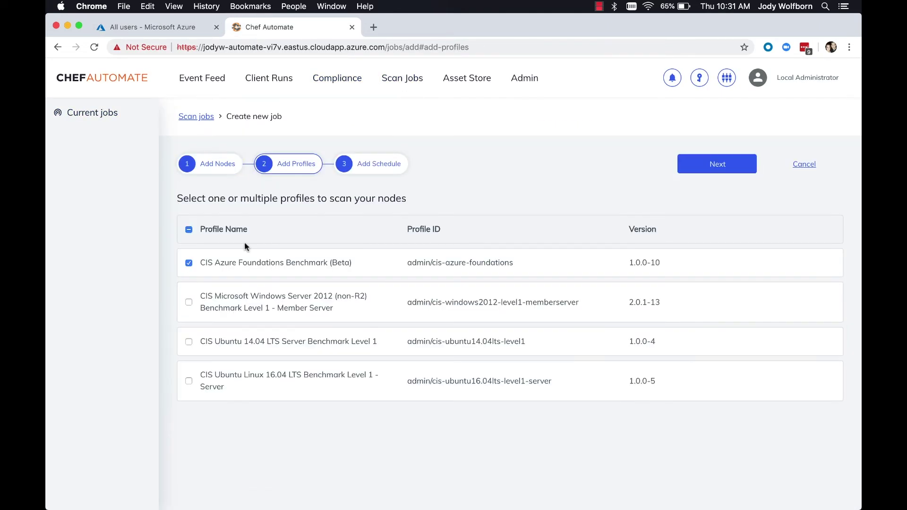
pyautogui.click(717, 164)
pyautogui.click(268, 281)
pyautogui.write('chefTVrescan')
pyautogui.click(712, 165)
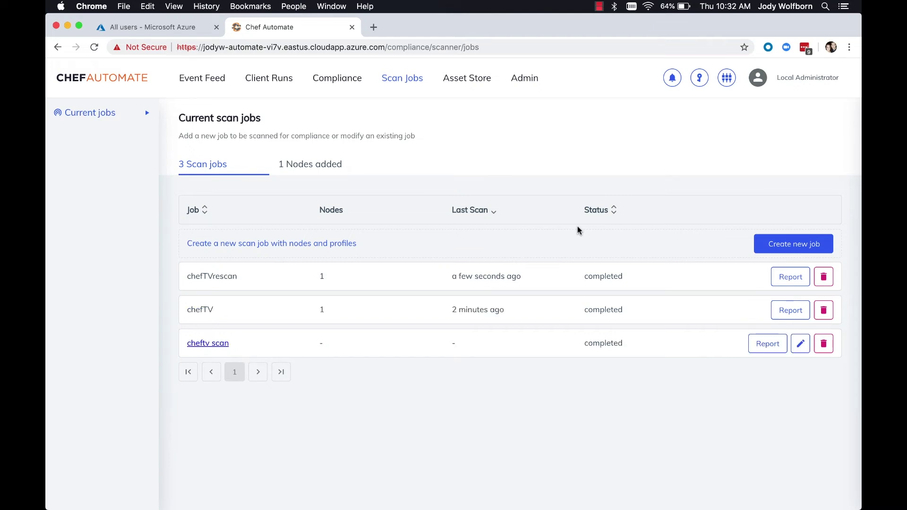
# Open the chefTVrescan report for the Partner Engineering CIS Testing node and examine its major controls and control 1.3 among the passed controls
pyautogui.click(790, 277)
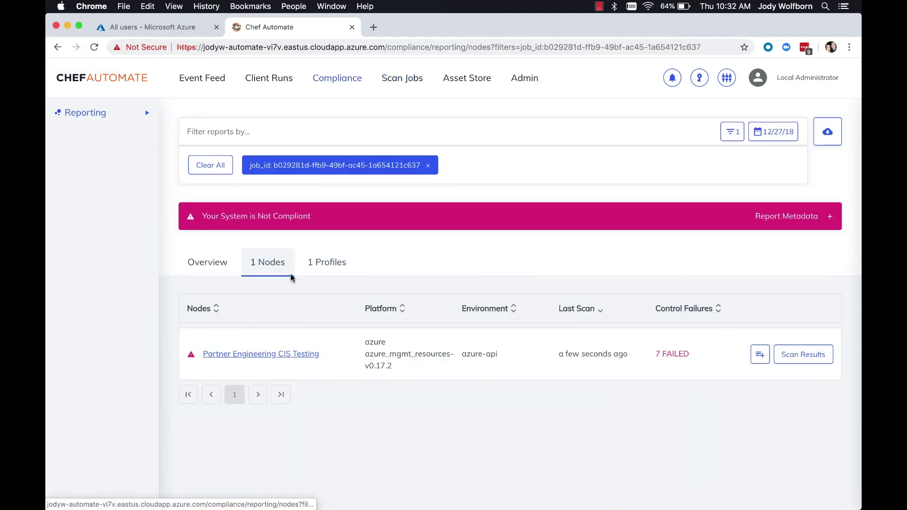
pyautogui.click(671, 354)
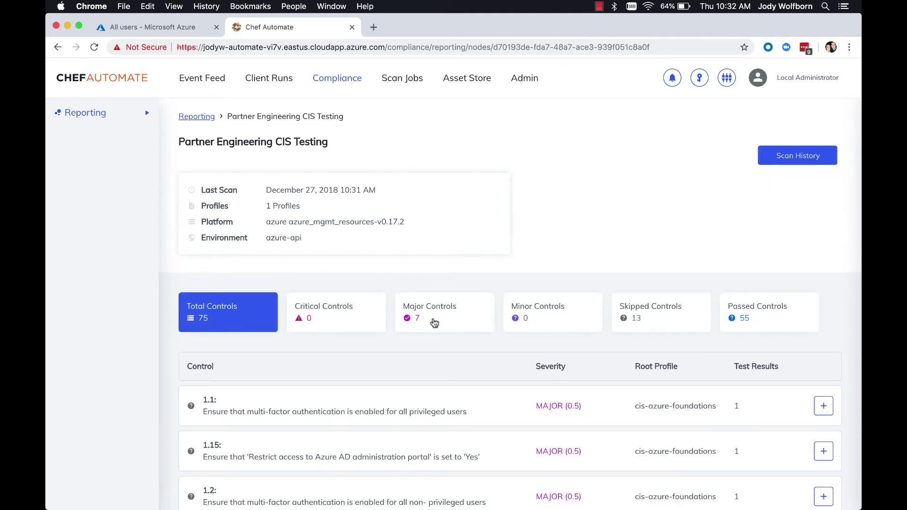
pyautogui.click(432, 324)
pyautogui.click(752, 310)
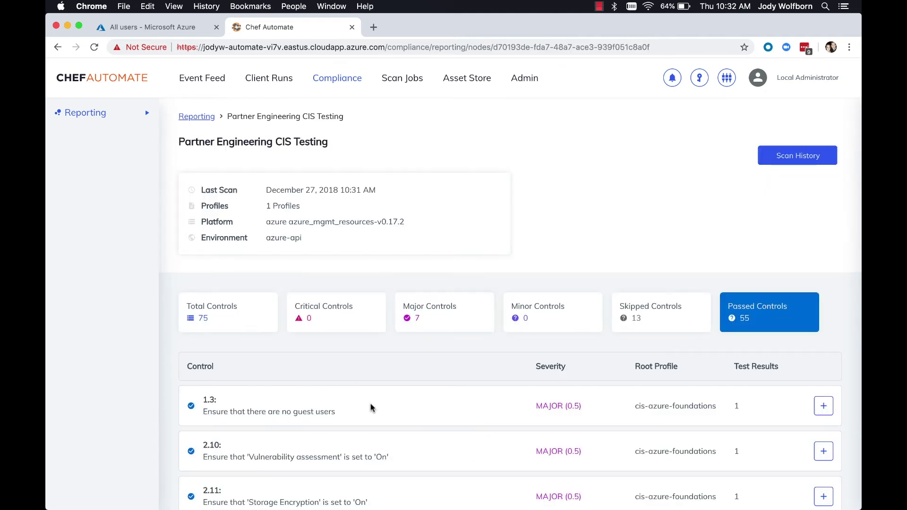
pyautogui.click(824, 406)
pyautogui.scroll(-3, 362, 407)
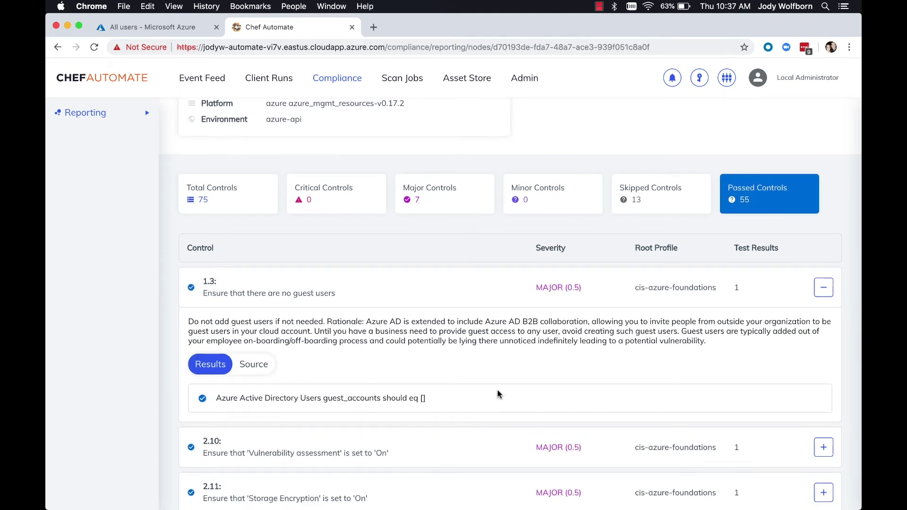
pyautogui.scroll(1, 497, 394)
pyautogui.scroll(3, 498, 391)
# Start another node integration with Azure as the management service and name it "chefTVvms"
pyautogui.click(727, 78)
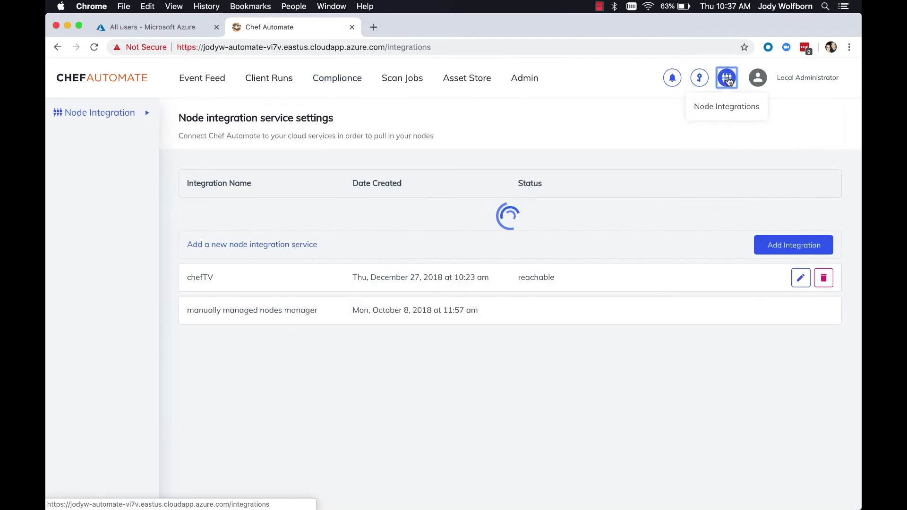
pyautogui.click(757, 213)
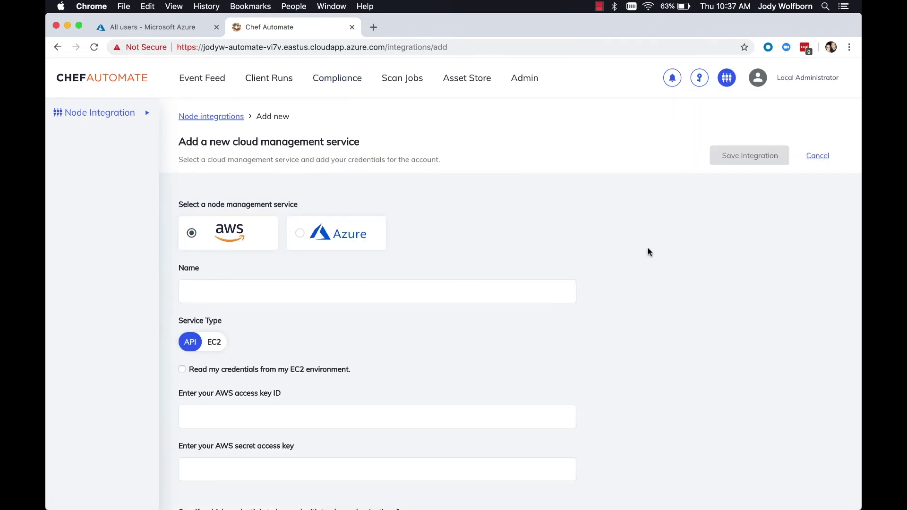
pyautogui.click(354, 242)
pyautogui.click(292, 291)
pyautogui.write('c')
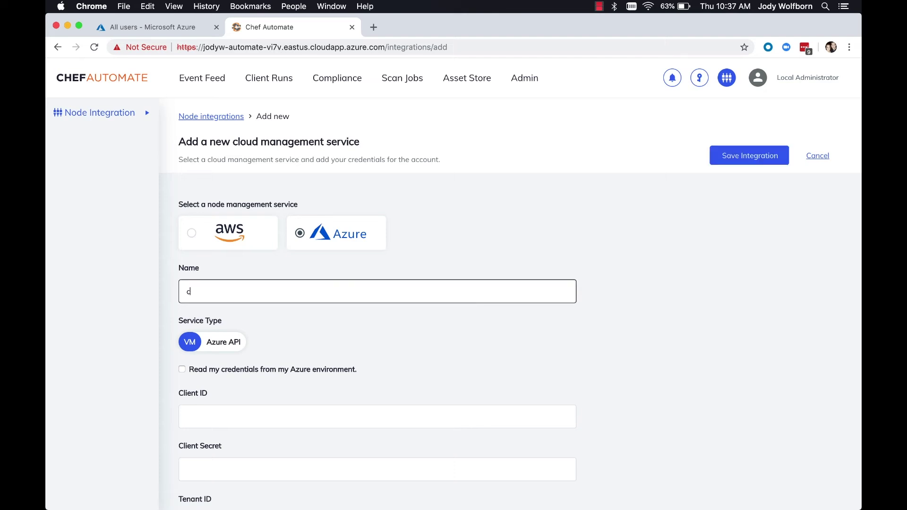
pyautogui.write('hefTVvms')
# Copy the app secret from the Atom notes into the Client Secret field of the chefTVvms integration in Chef Automate
pyautogui.scroll(-3, 220, 440)
pyautogui.click(456, 488)
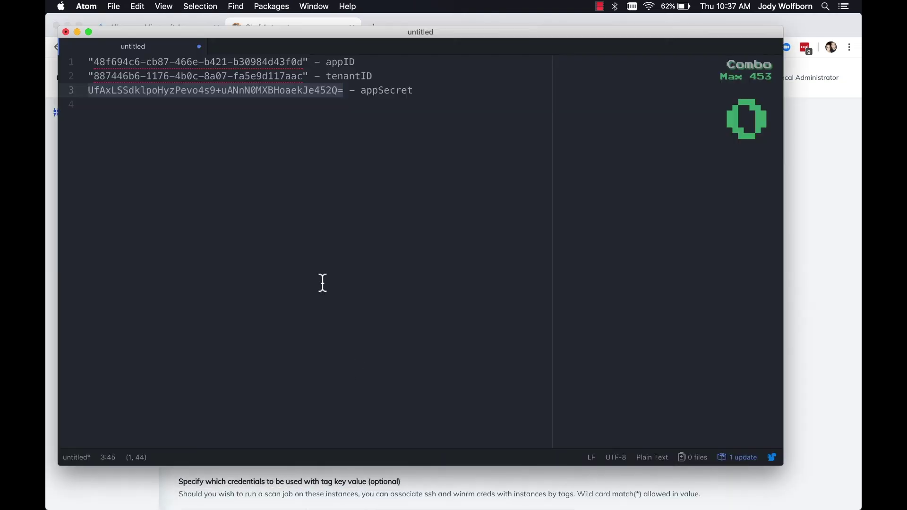
pyautogui.press('super+Tab')
pyautogui.click(279, 383)
pyautogui.press('super+v')
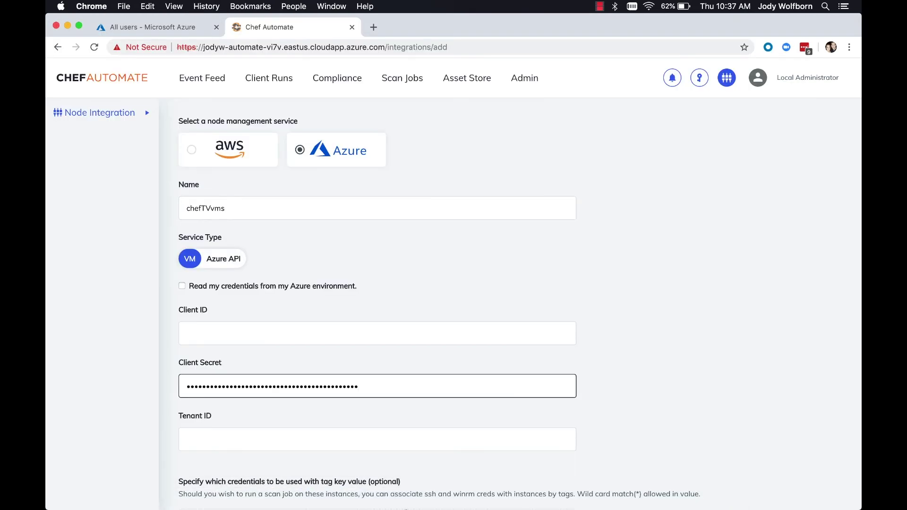
# Copy the tenant ID from the Atom notes into the Tenant ID field of the chefTVvms integration
pyautogui.click(448, 495)
pyautogui.moveTo(94, 78); pyautogui.dragTo(302, 83)
pyautogui.press('super+c')
pyautogui.press('super+Tab')
pyautogui.click(268, 437)
pyautogui.press('super+v')
# Copy the app ID from the Atom notes into the chefTVvms integration's Client ID field and save the integration
pyautogui.click(448, 494)
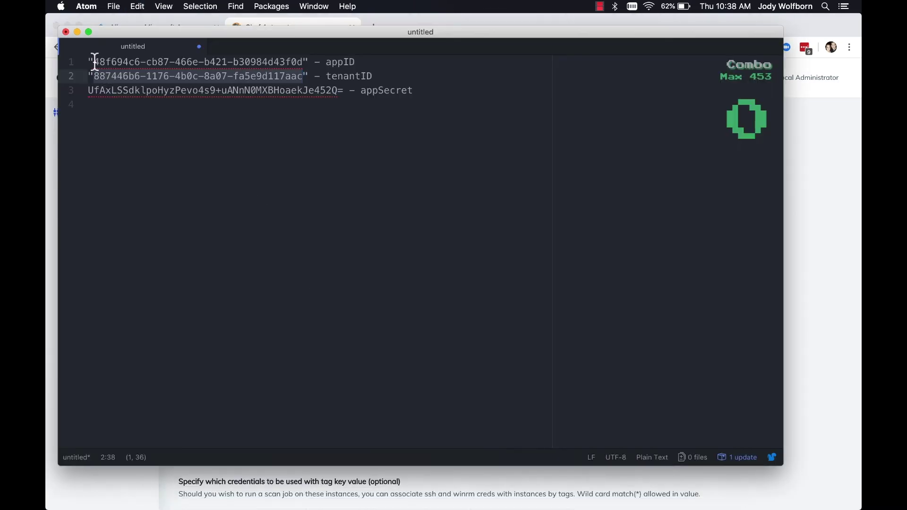
pyautogui.moveTo(93, 62); pyautogui.dragTo(296, 62)
pyautogui.press('super+c')
pyautogui.press('super+Tab')
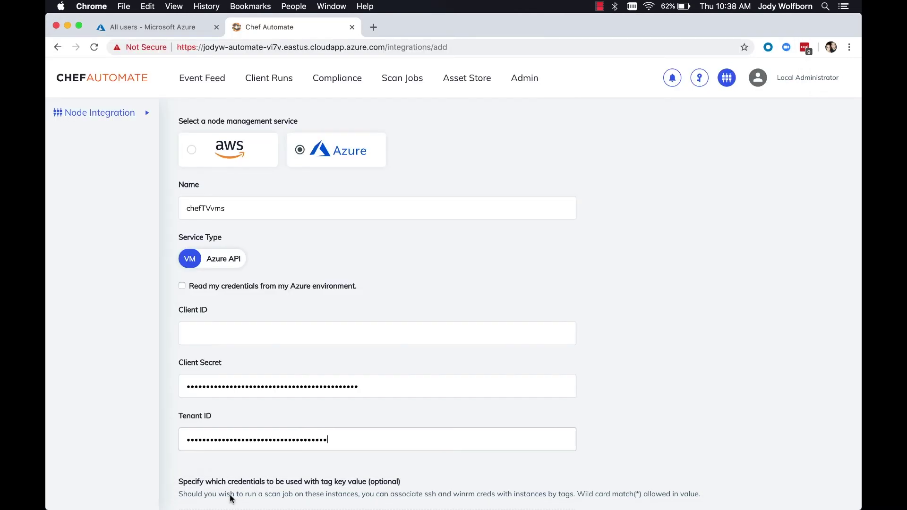
pyautogui.click(228, 333)
pyautogui.press('super+v')
pyautogui.scroll(3, 296, 356)
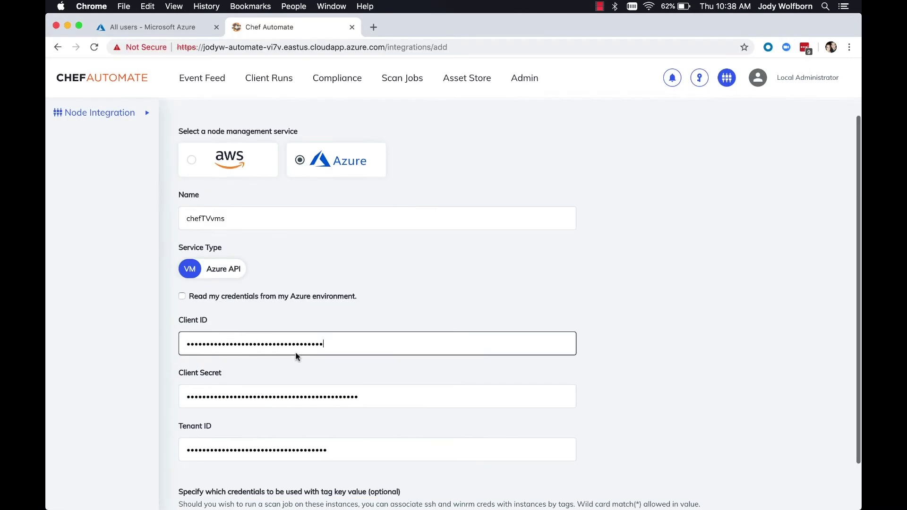
pyautogui.click(742, 159)
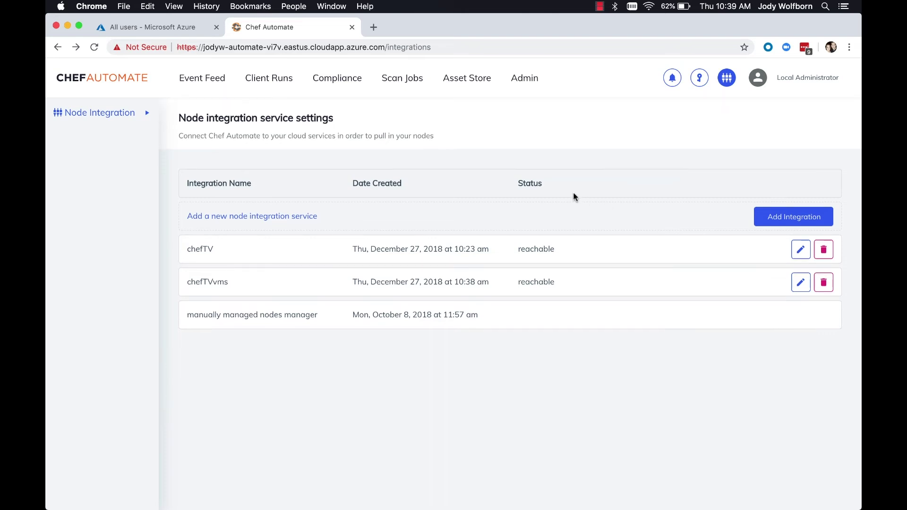
# Create a new scan job for the chefTVvms nodes with the CIS Ubuntu Linux 16.04 LTS Benchmark Level 1 - Server profile
pyautogui.click(401, 84)
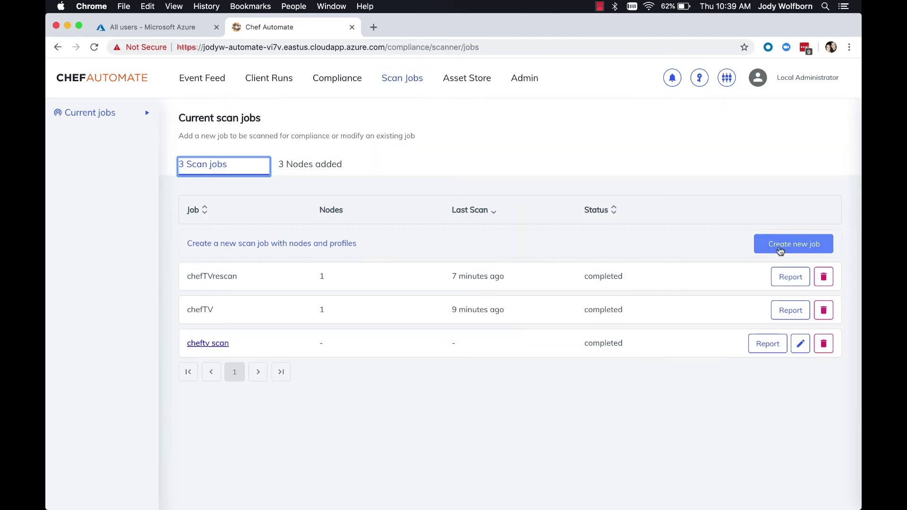
pyautogui.click(780, 250)
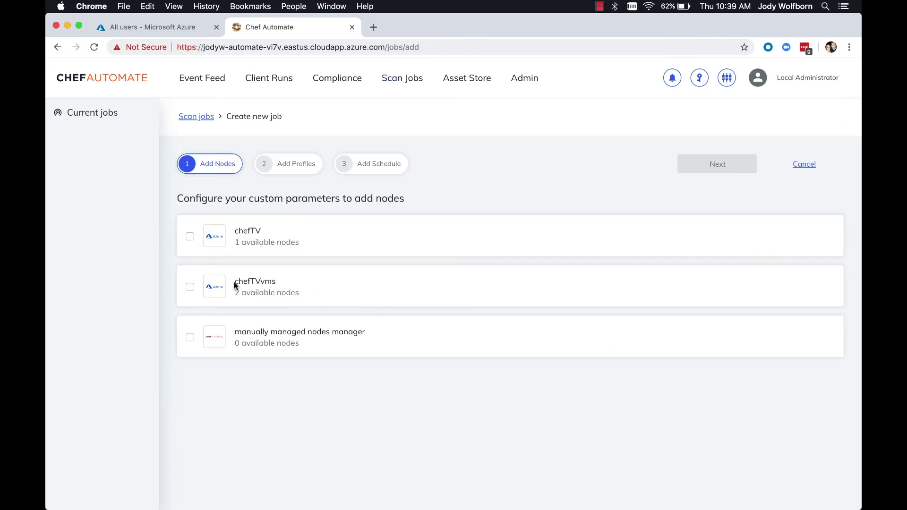
pyautogui.click(189, 287)
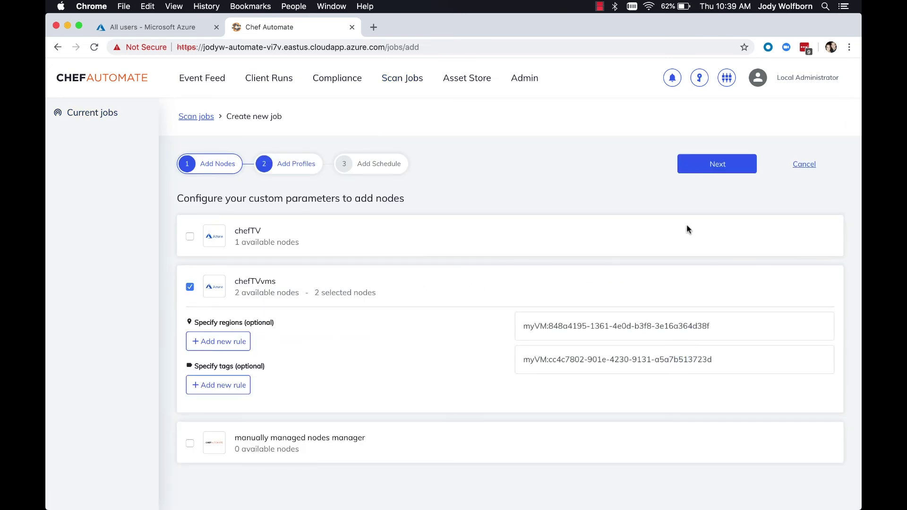
pyautogui.click(712, 169)
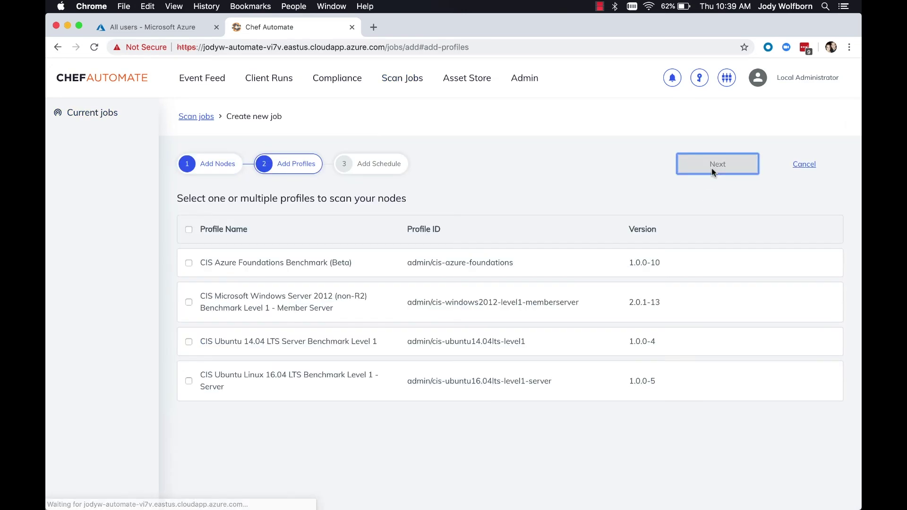
pyautogui.click(189, 382)
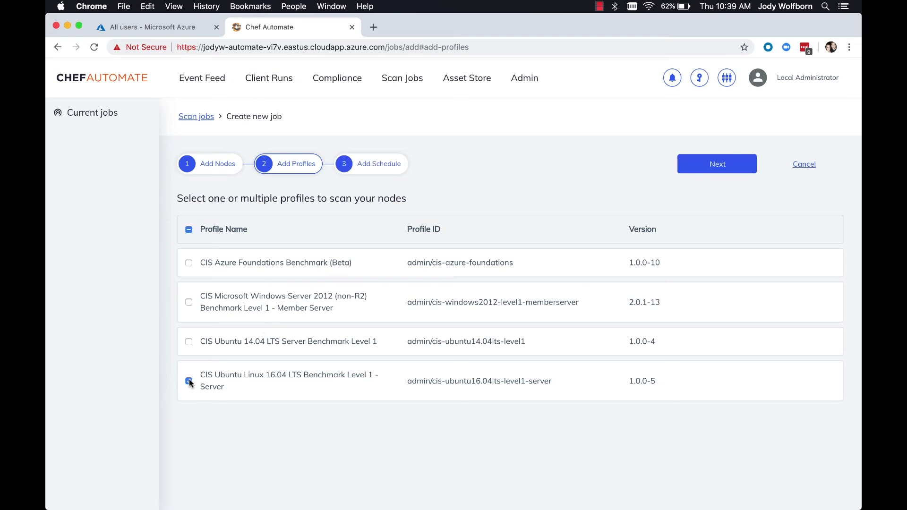
pyautogui.click(718, 167)
# Name the scan job "NewVMscan", schedule it to repeat every 5 minutes, and save it
pyautogui.click(361, 286)
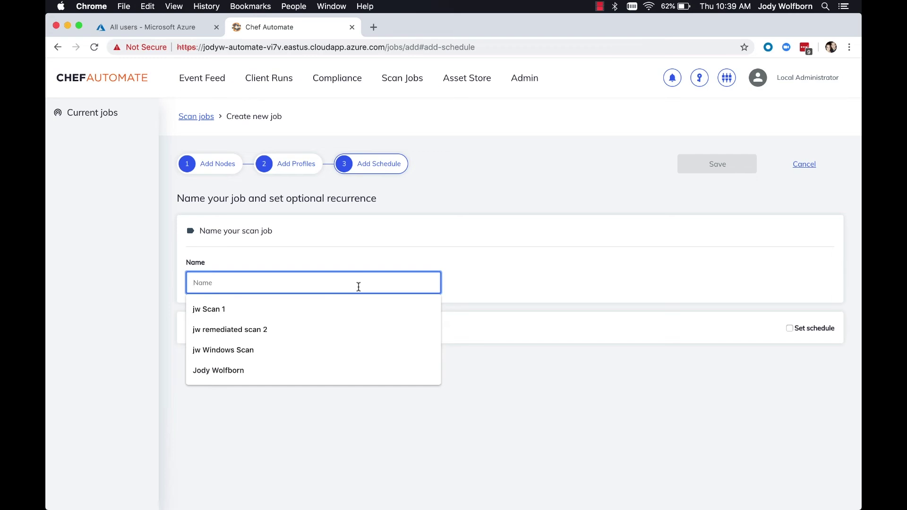
pyautogui.write('NewVMscan')
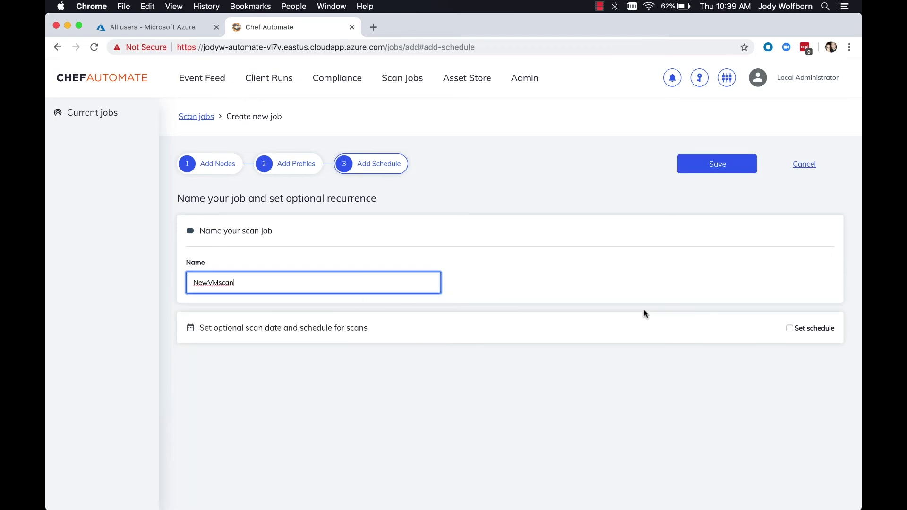
pyautogui.click(789, 328)
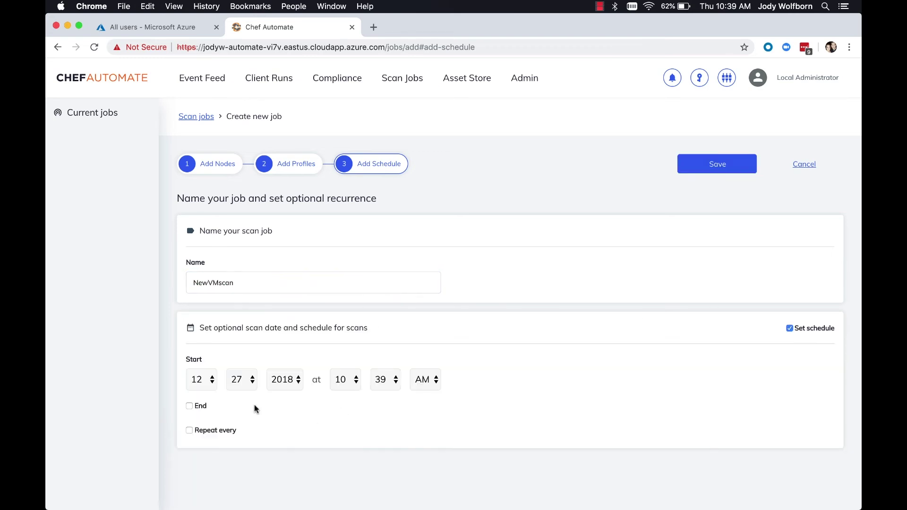
pyautogui.click(189, 431)
pyautogui.click(397, 451)
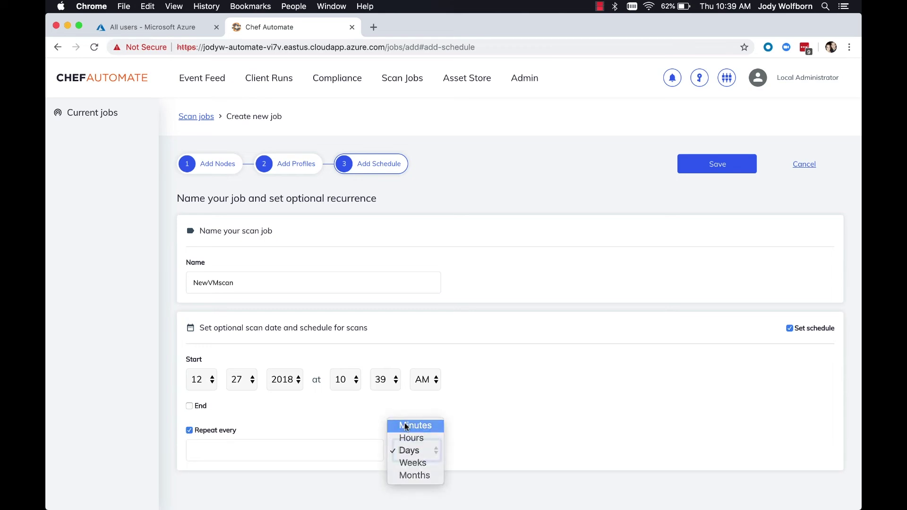
pyautogui.click(405, 427)
pyautogui.click(229, 447)
pyautogui.write('5')
pyautogui.click(269, 421)
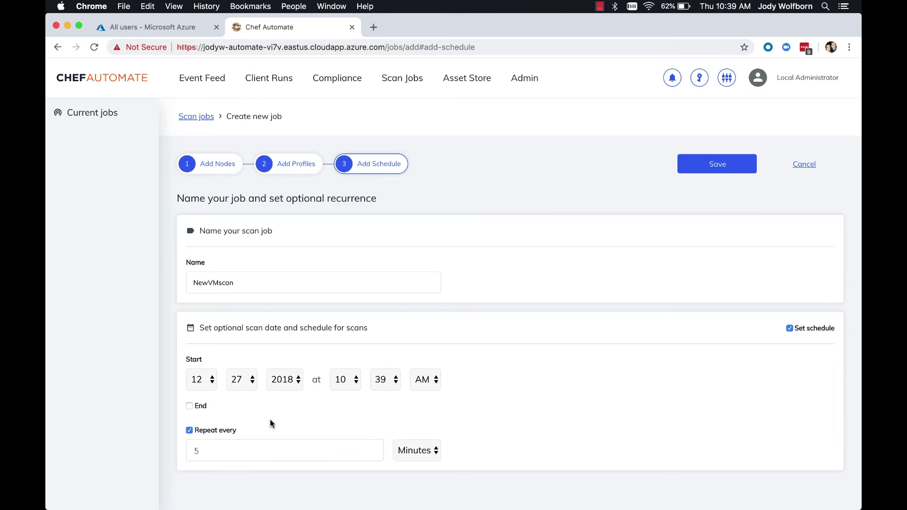
pyautogui.click(710, 171)
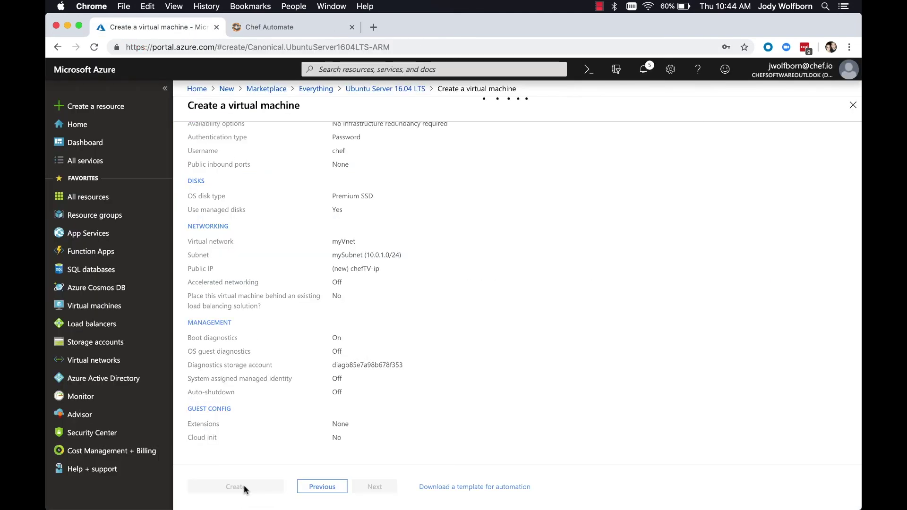
# Create the reviewed Ubuntu Server 16.04 LTS virtual machine in the Azure portal and refresh its deployment status
pyautogui.click(243, 485)
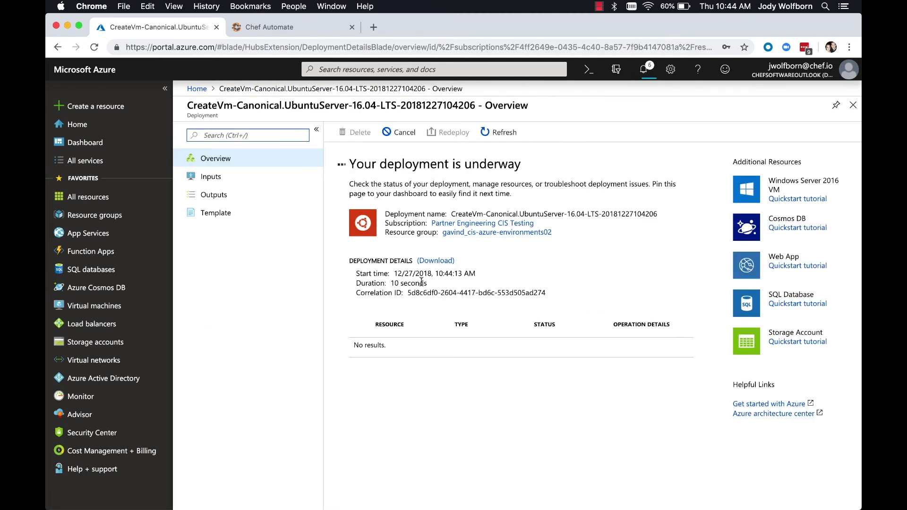
pyautogui.click(500, 135)
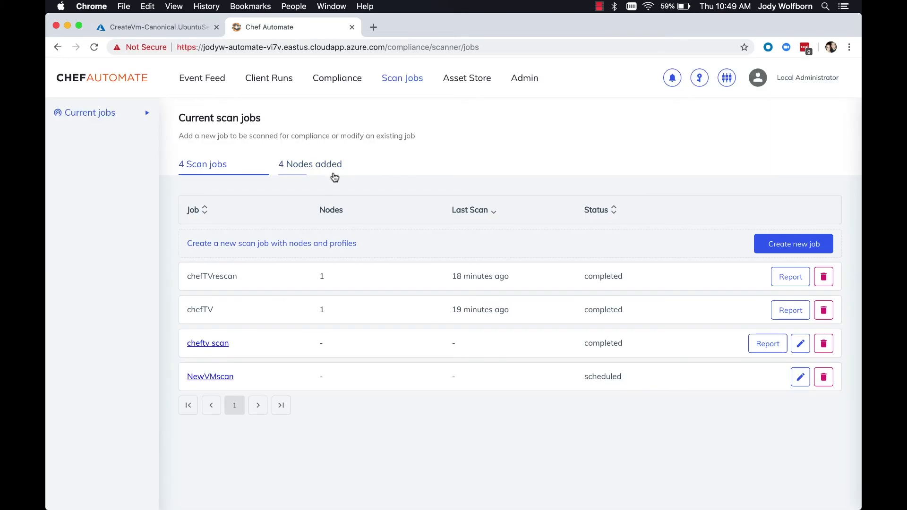
# In Chef Automate, check the added scan nodes for the new chefTV virtual machine
pyautogui.click(318, 170)
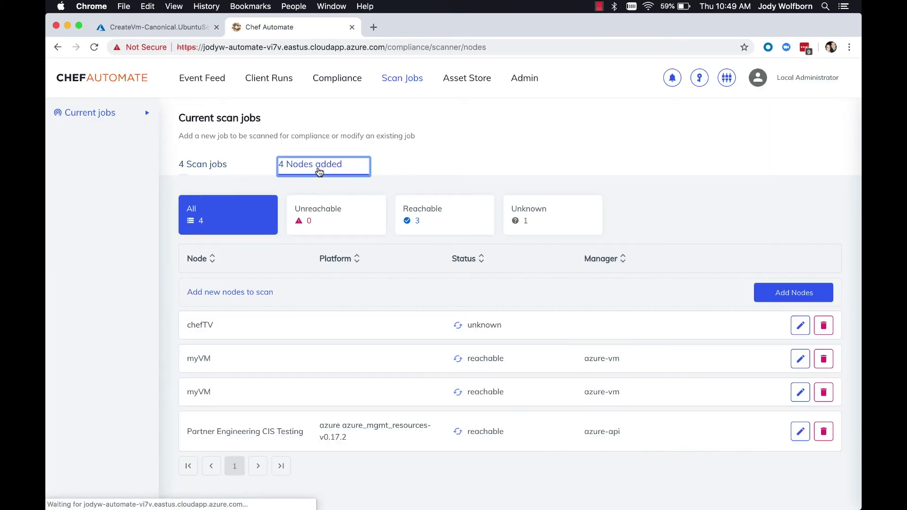
pyautogui.doubleClick(198, 326)
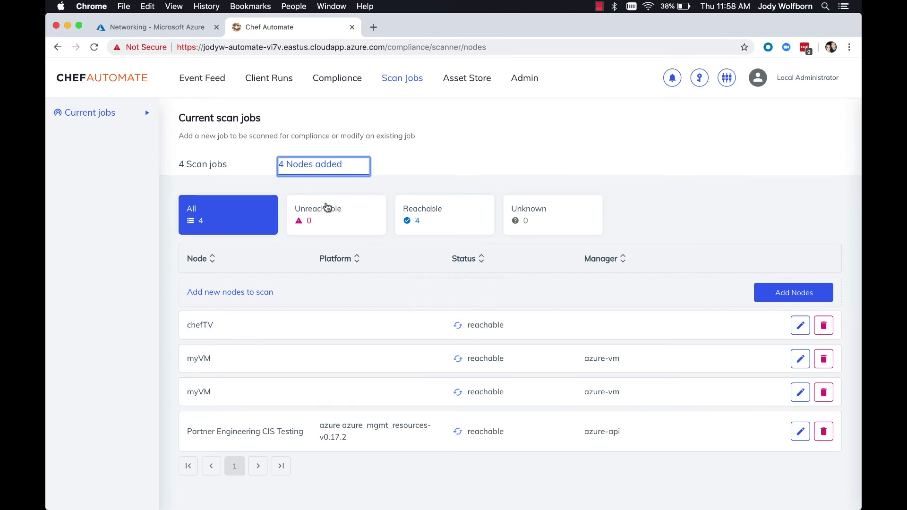
# Open the report of NewVMscan run 7 for the chefTV node and examine its list of controls
pyautogui.click(209, 168)
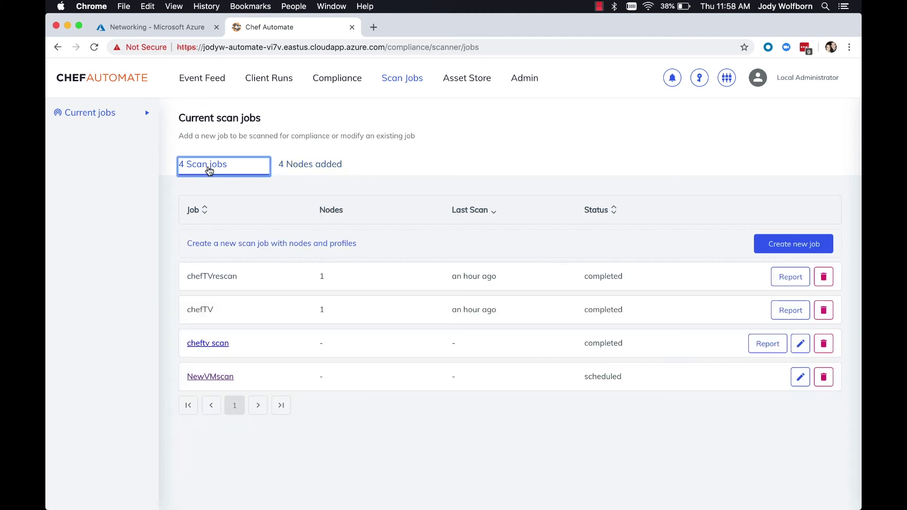
pyautogui.click(210, 378)
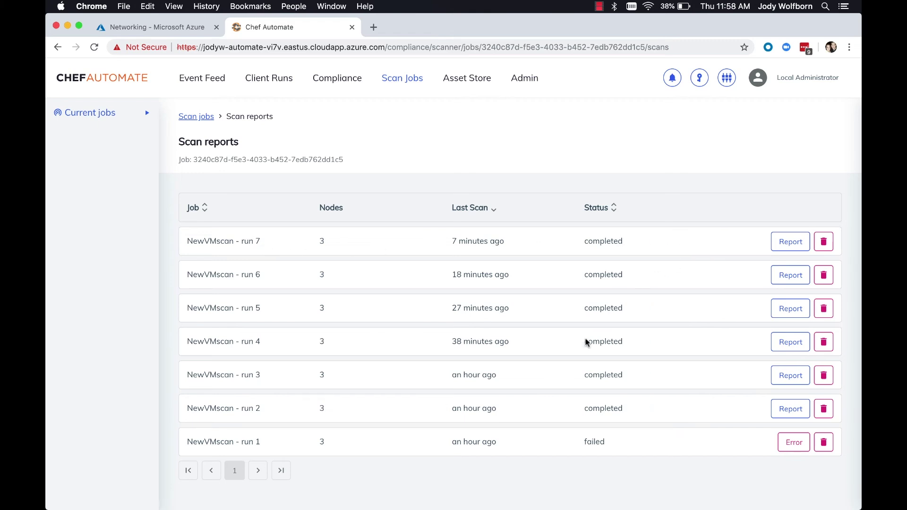
pyautogui.click(787, 243)
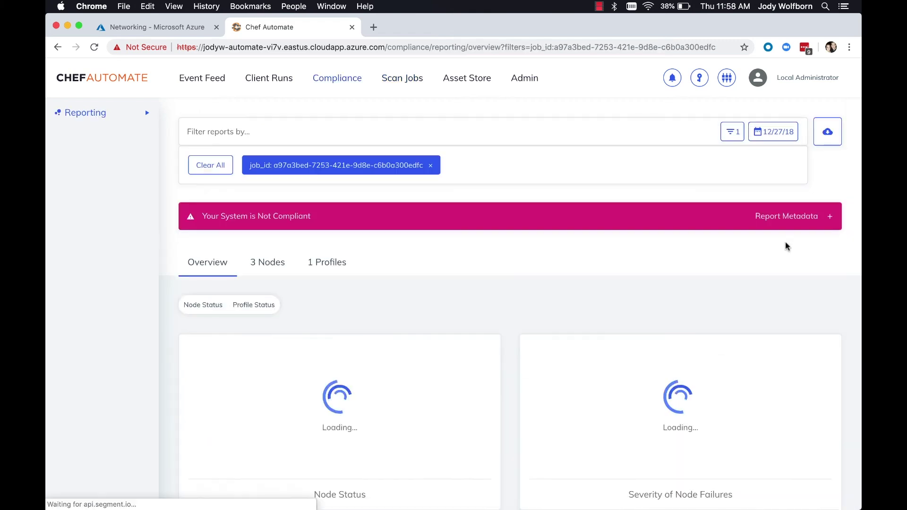
pyautogui.click(286, 258)
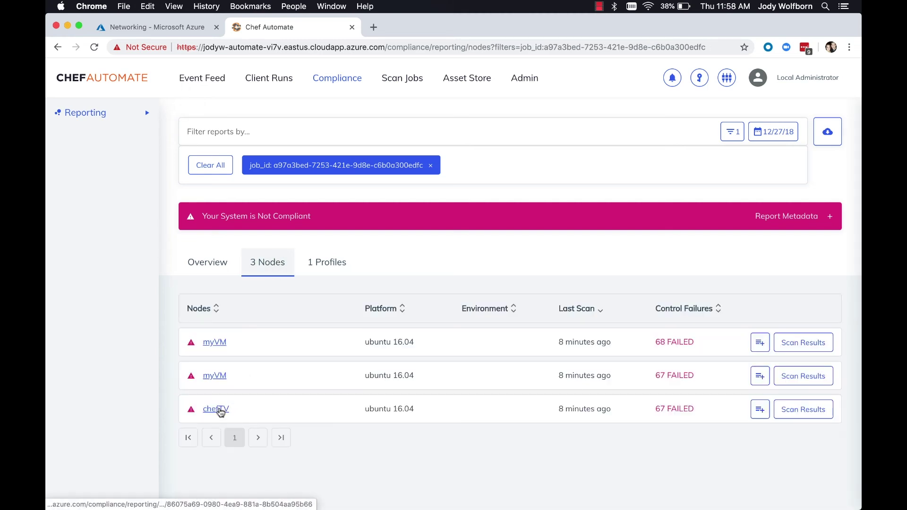
pyautogui.click(218, 410)
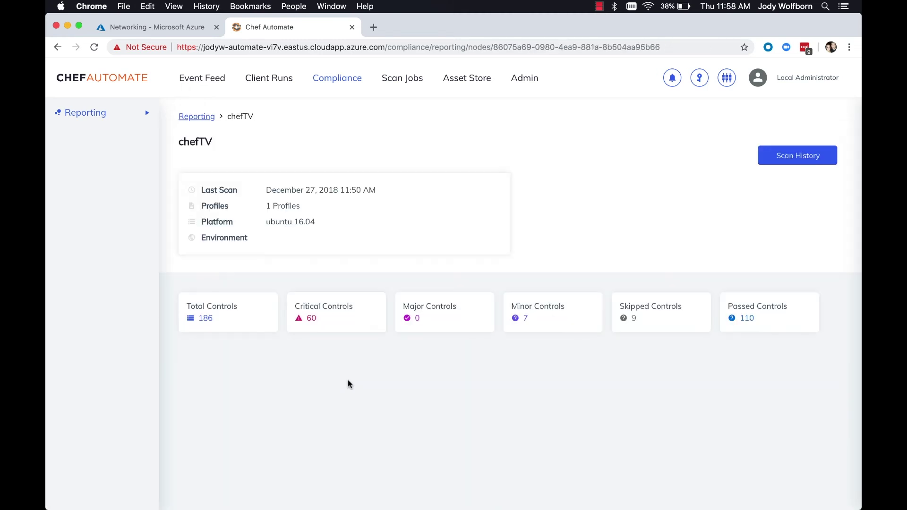
pyautogui.scroll(-3, 350, 383)
pyautogui.scroll(-15, 350, 384)
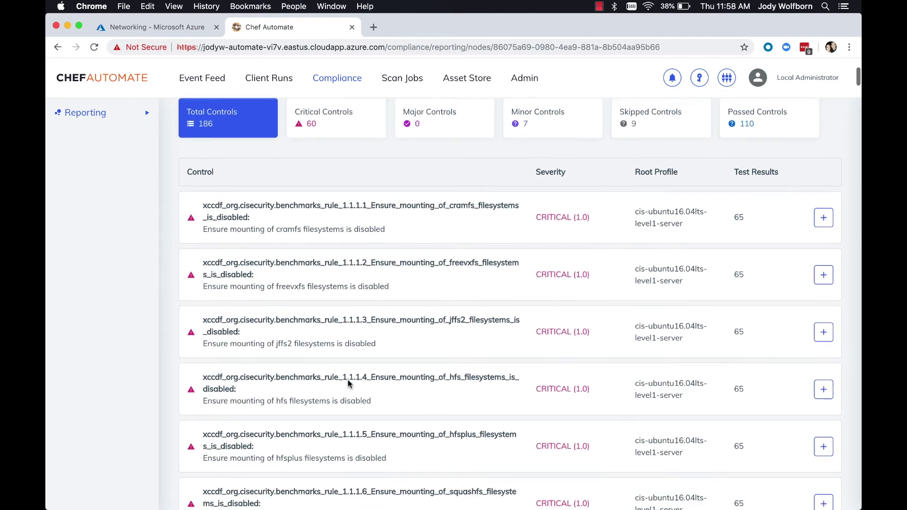